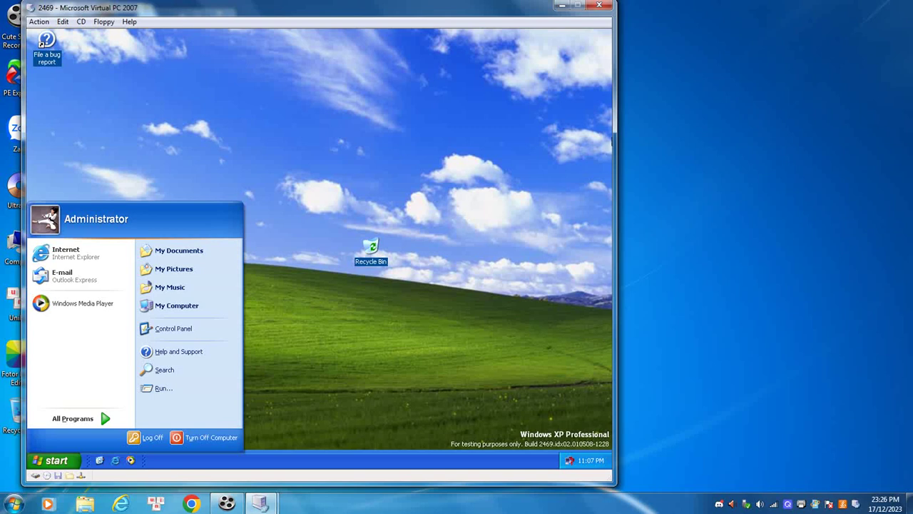
# Open the Control Panel of the Windows XP virtual machine and switch it to Classic View
pyautogui.click(172, 329)
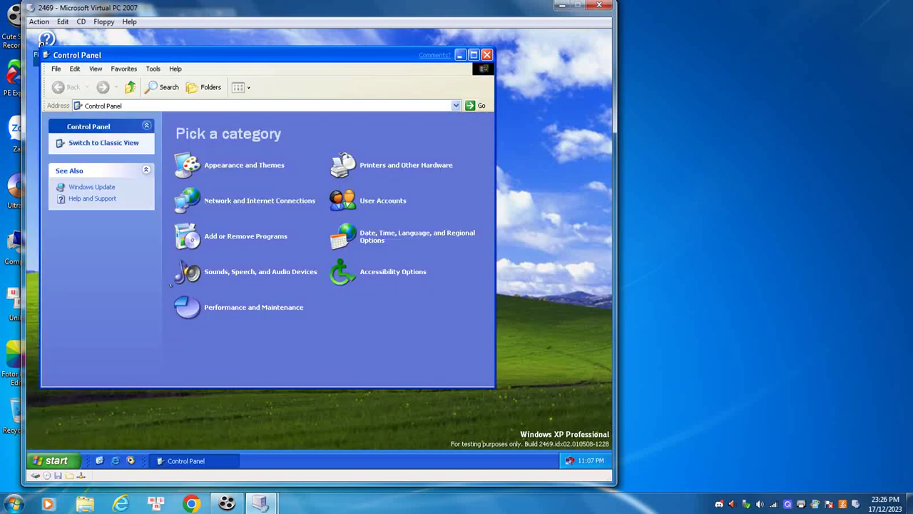
pyautogui.click(80, 145)
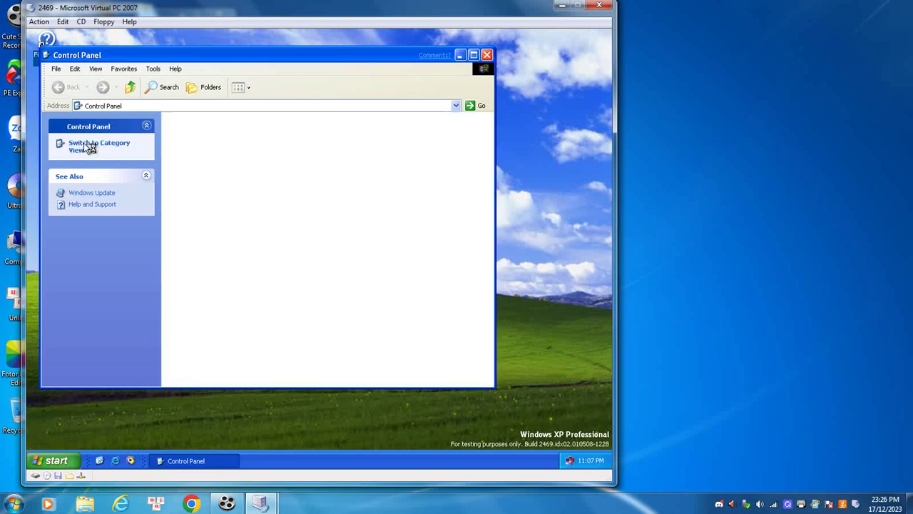
# Open Accessibility Options, look through its Sound, Display, Mouse and General settings, and close it without changes
pyautogui.doubleClick(184, 136)
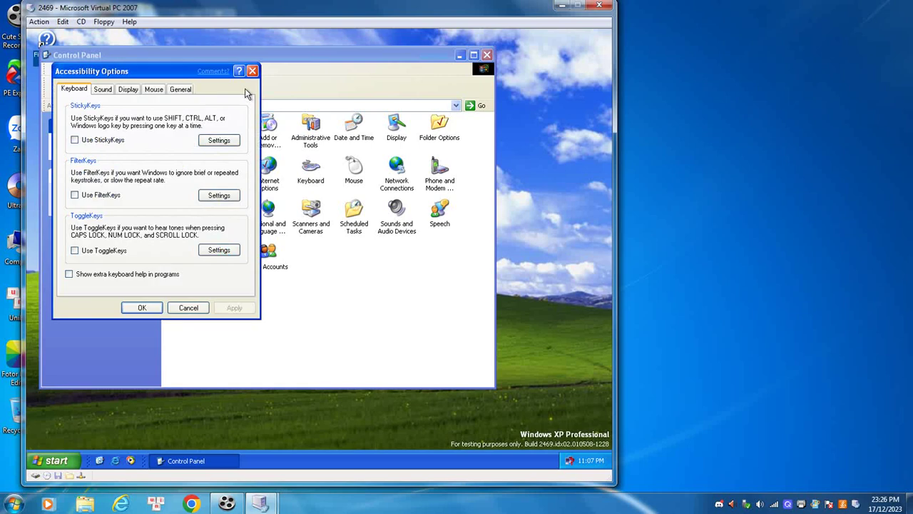
pyautogui.click(113, 94)
pyautogui.click(138, 93)
pyautogui.click(154, 90)
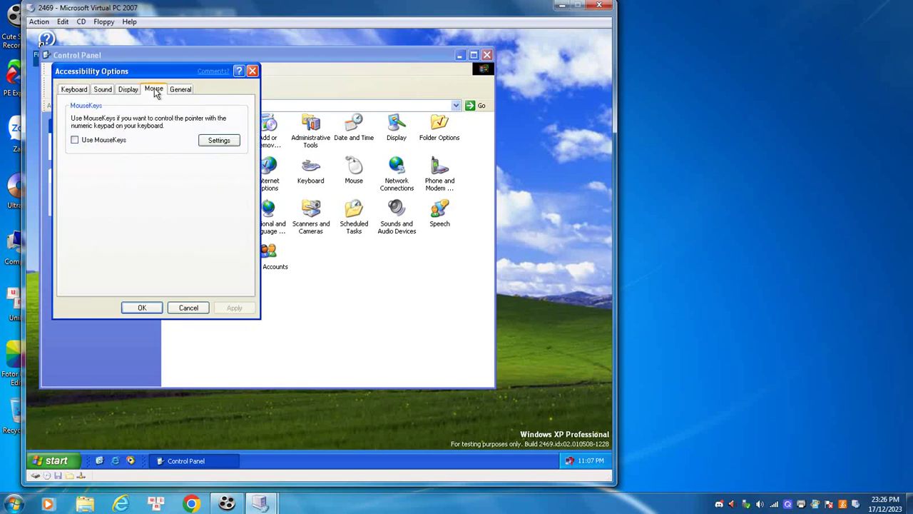
pyautogui.click(180, 89)
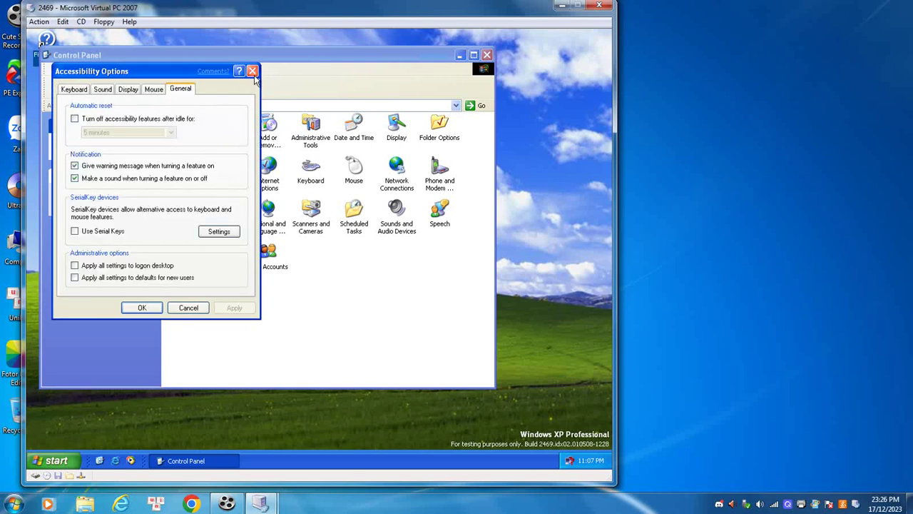
pyautogui.click(251, 70)
# View the Add Hardware Wizard's welcome page and cancel it, and take a look at Add or Remove Programs
pyautogui.click(234, 135)
pyautogui.doubleClick(235, 136)
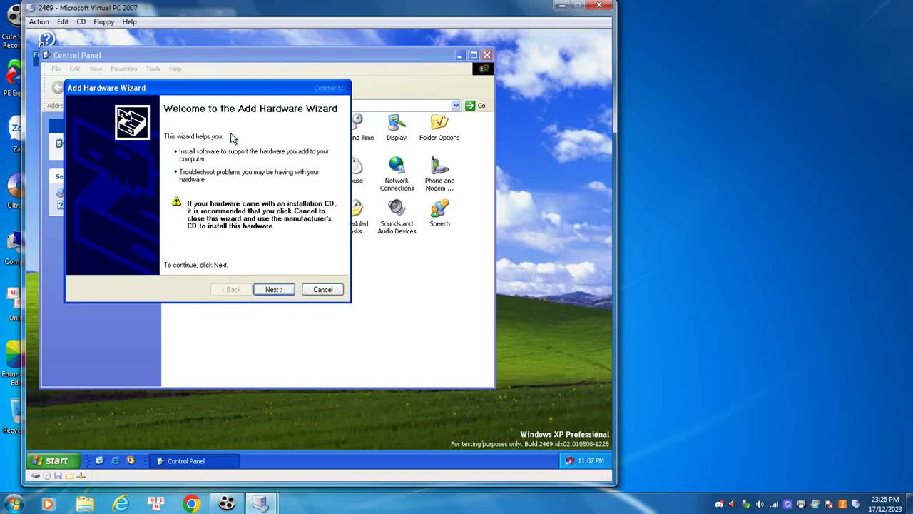
pyautogui.click(341, 290)
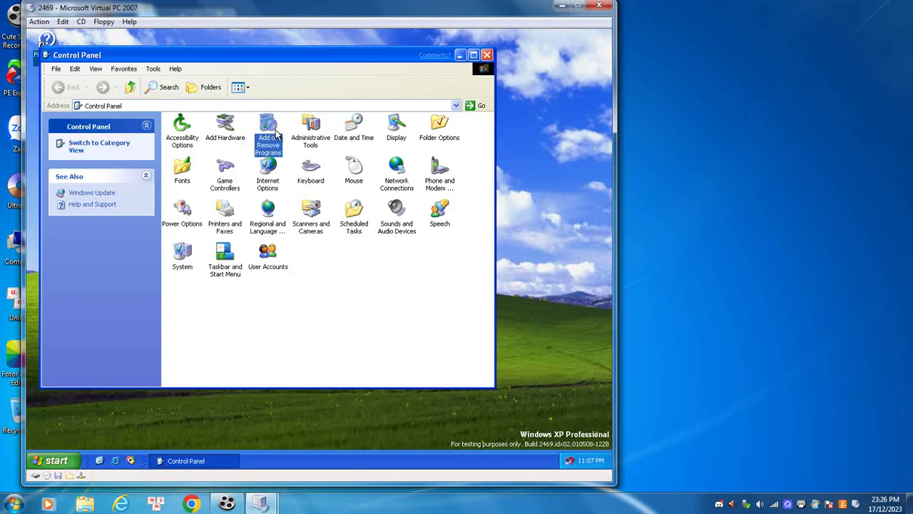
pyautogui.doubleClick(268, 134)
pyautogui.click(404, 355)
# Open Administrative Tools, view the Component Services console and close it
pyautogui.click(312, 128)
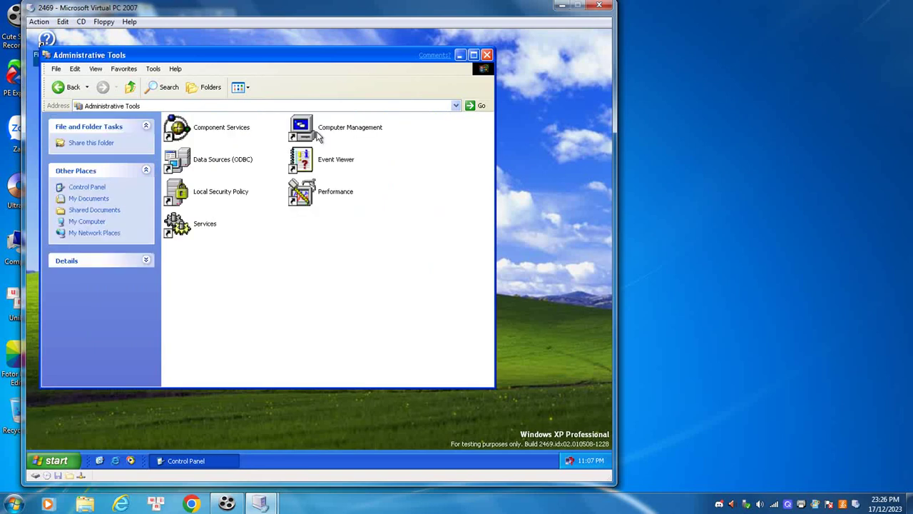
pyautogui.click(219, 132)
pyautogui.doubleClick(194, 133)
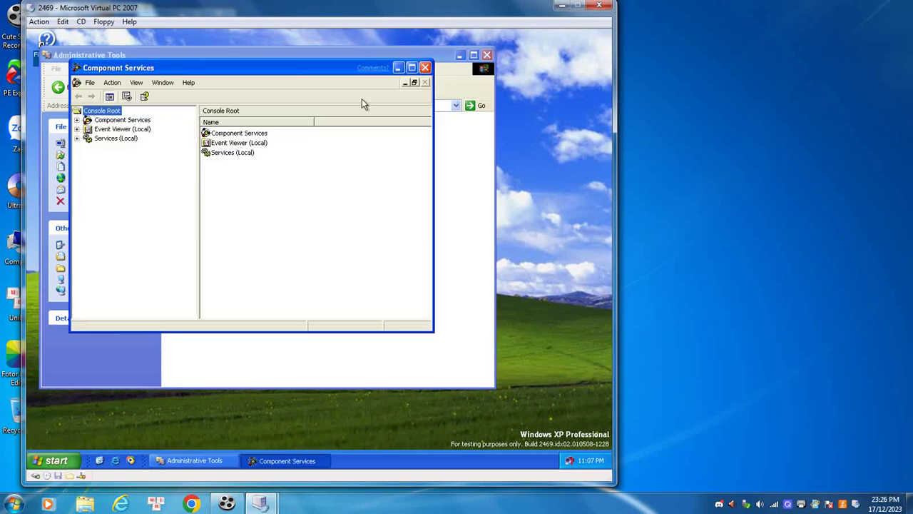
pyautogui.click(424, 67)
# View the ODBC Data Source Administrator and the Event Viewer from Administrative Tools, closing each one
pyautogui.doubleClick(230, 164)
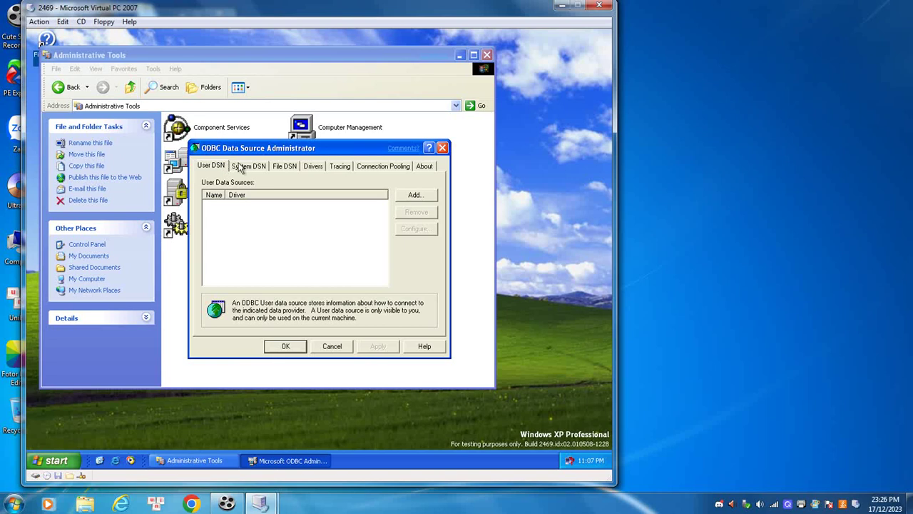
pyautogui.click(443, 148)
pyautogui.doubleClick(322, 154)
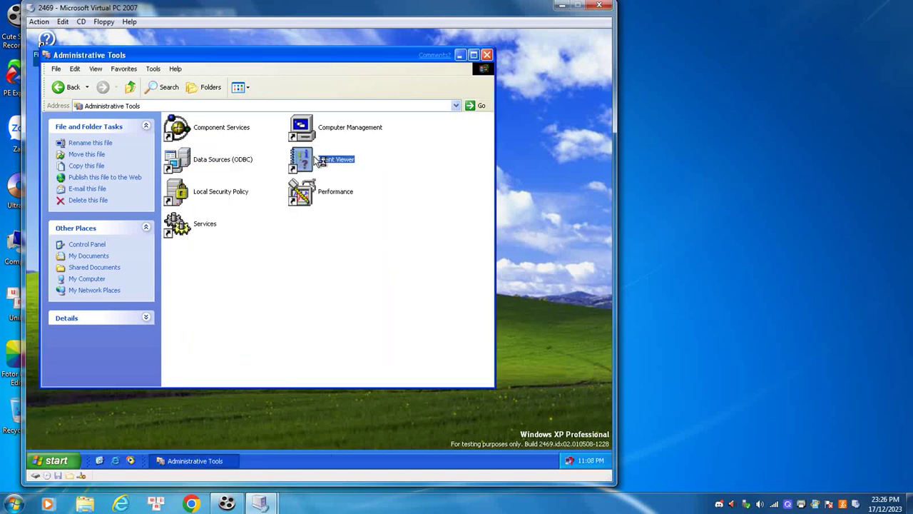
pyautogui.click(428, 54)
# Open the Performance monitor from Administrative Tools, view its graph and close it
pyautogui.click(301, 194)
pyautogui.doubleClick(301, 194)
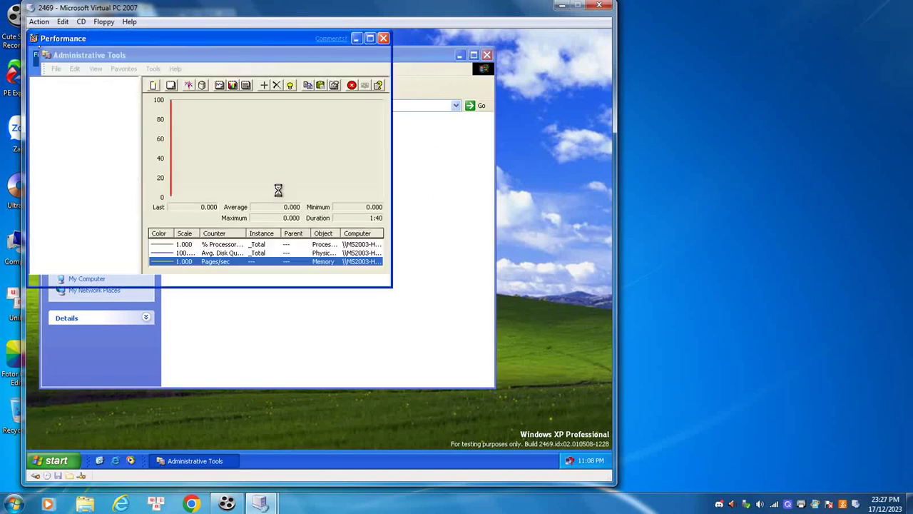
pyautogui.click(379, 36)
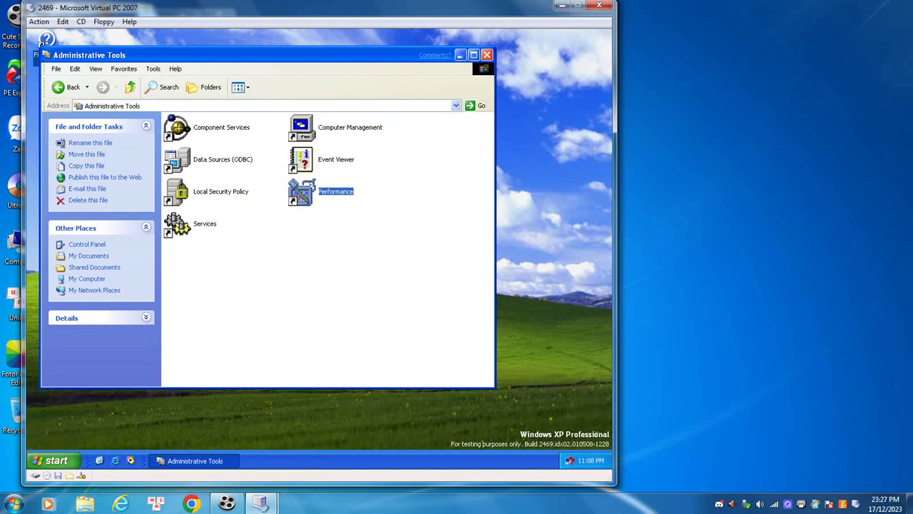
# Open Computer Management, view the properties of the local computer and close the properties dialog
pyautogui.click(305, 133)
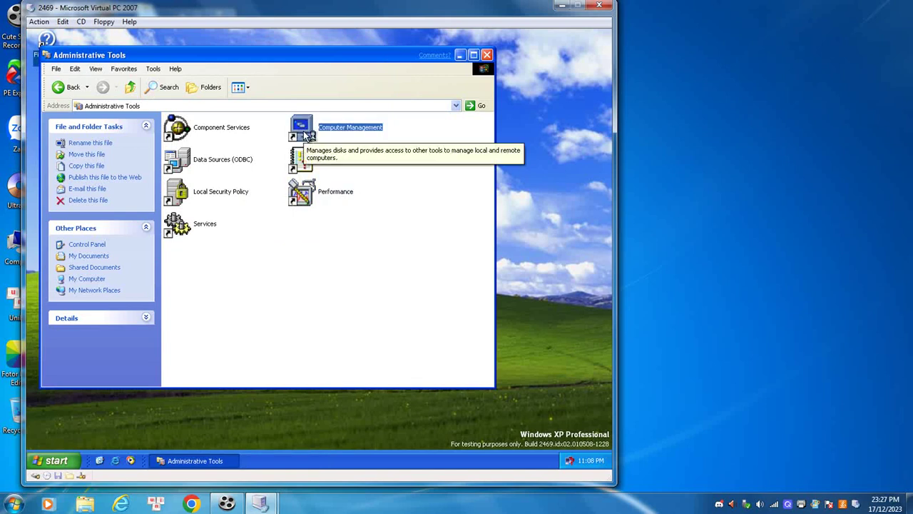
pyautogui.doubleClick(306, 133)
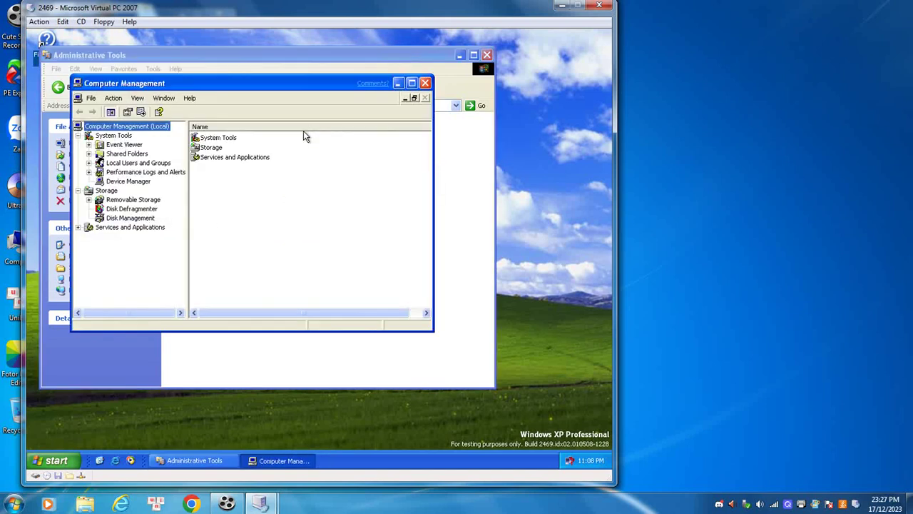
pyautogui.rightClick(146, 134)
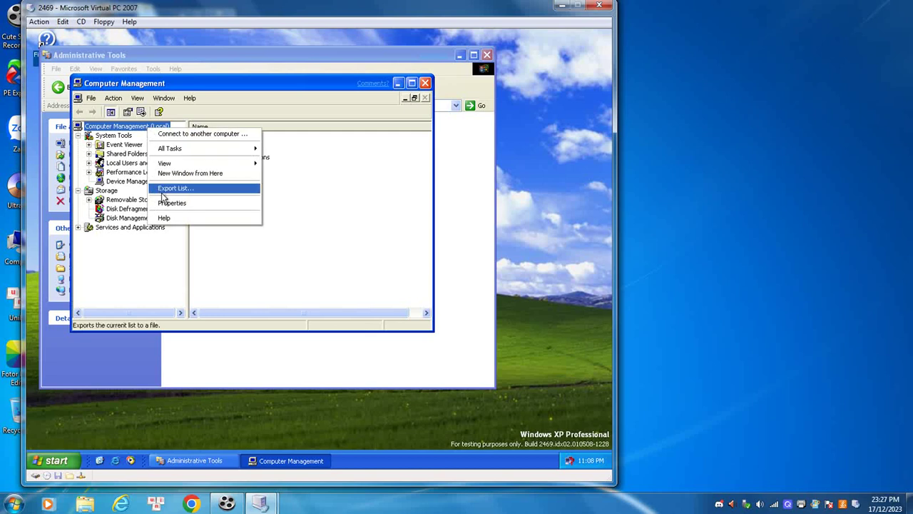
pyautogui.click(163, 202)
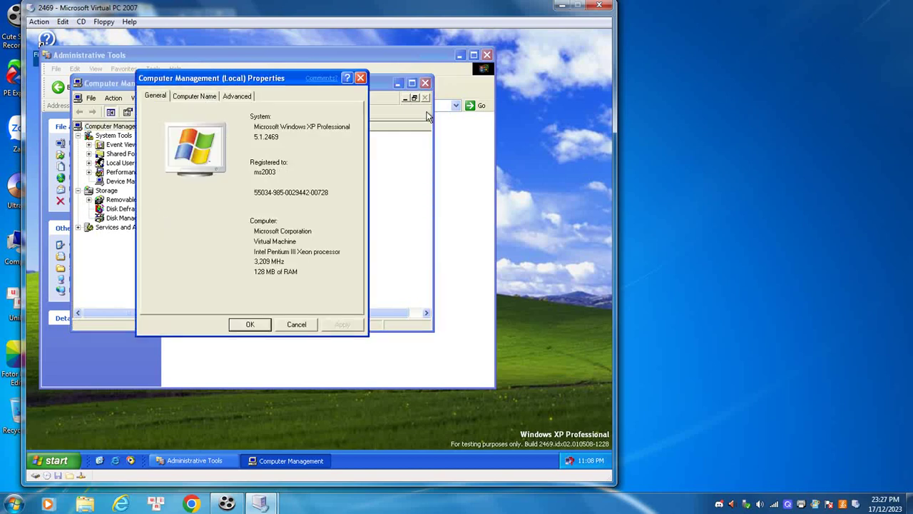
pyautogui.click(361, 78)
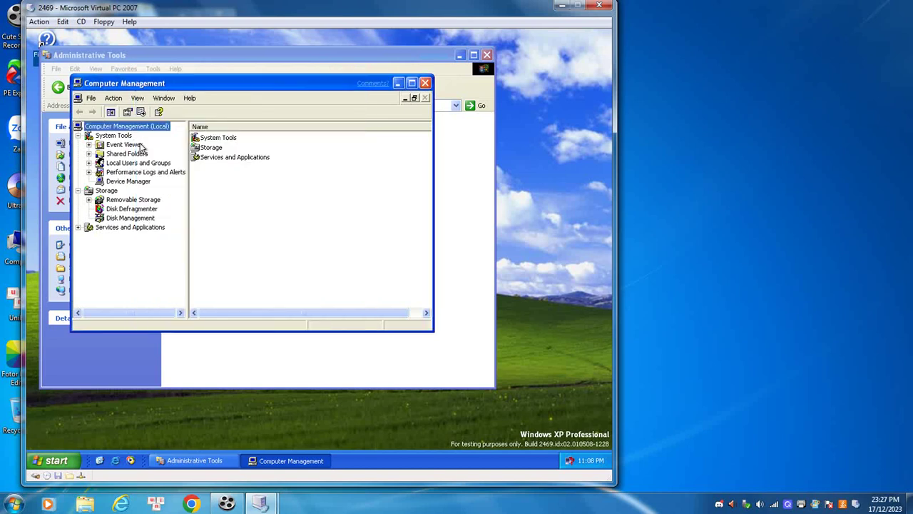
# Browse the System Tools and Storage nodes in Computer Management, from Event Viewer down to Disk Defragmenter, and close the console
pyautogui.click(127, 136)
pyautogui.click(133, 145)
pyautogui.click(136, 154)
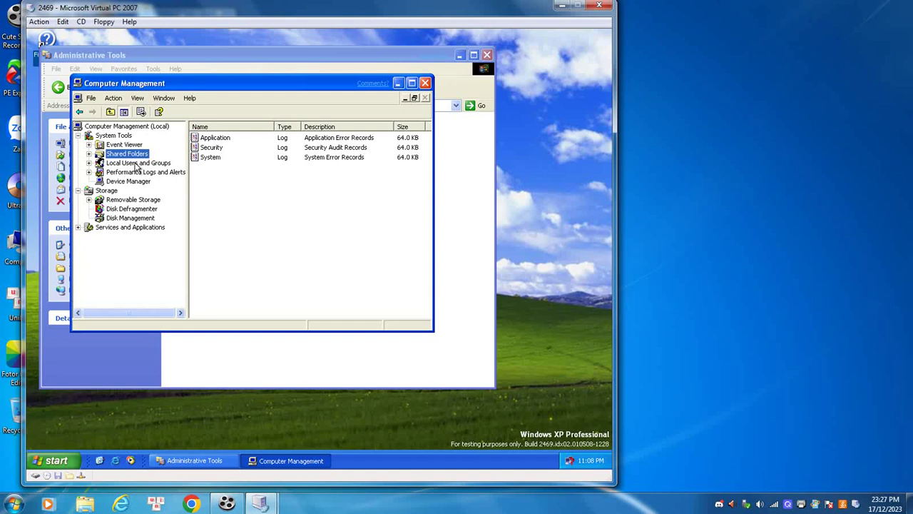
pyautogui.click(136, 164)
pyautogui.click(132, 173)
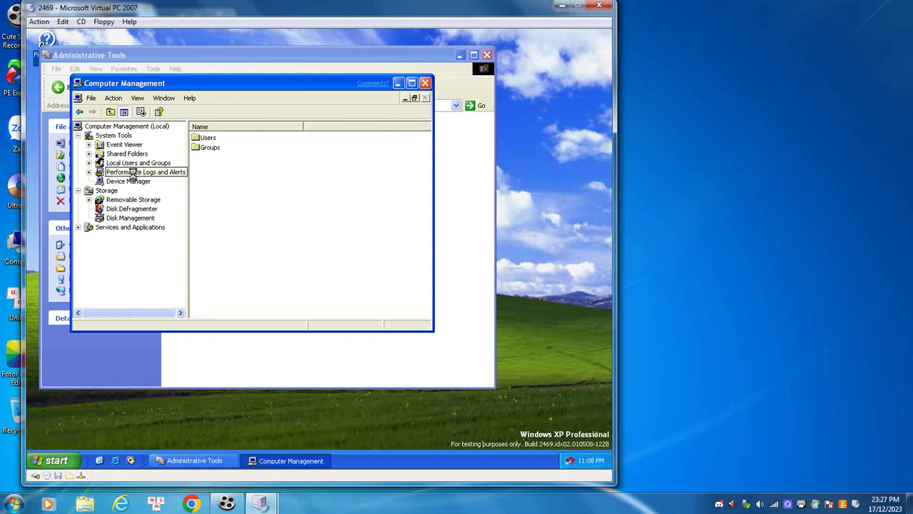
pyautogui.click(131, 182)
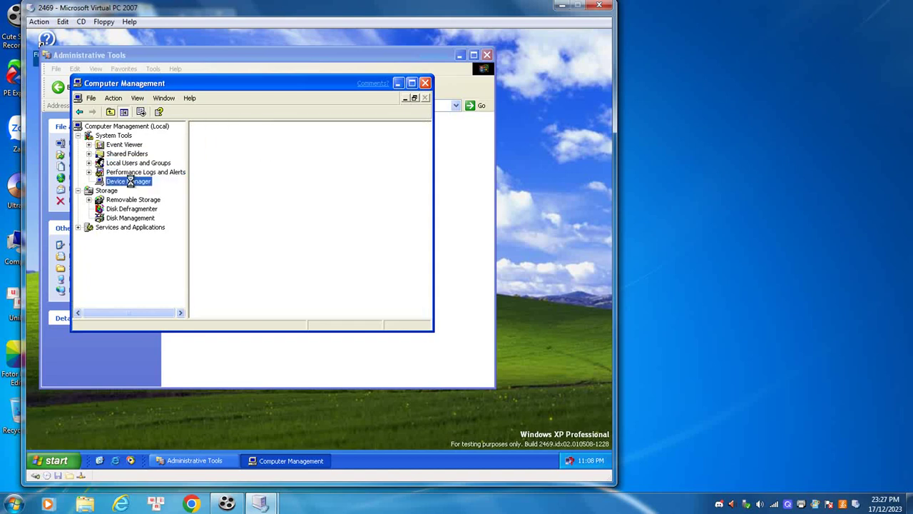
pyautogui.click(127, 201)
pyautogui.click(127, 209)
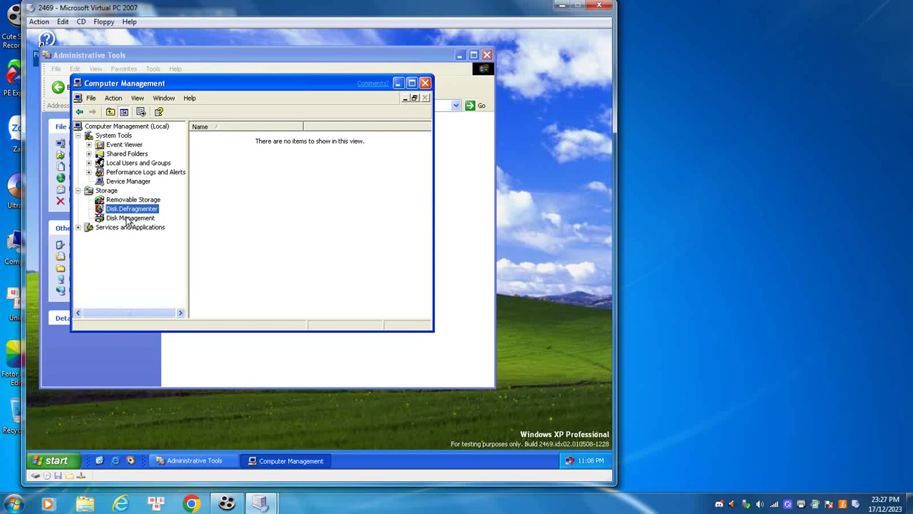
pyautogui.click(426, 83)
# View Data Sources (ODBC) again and the list of local services in the Services console, closing both
pyautogui.doubleClick(244, 163)
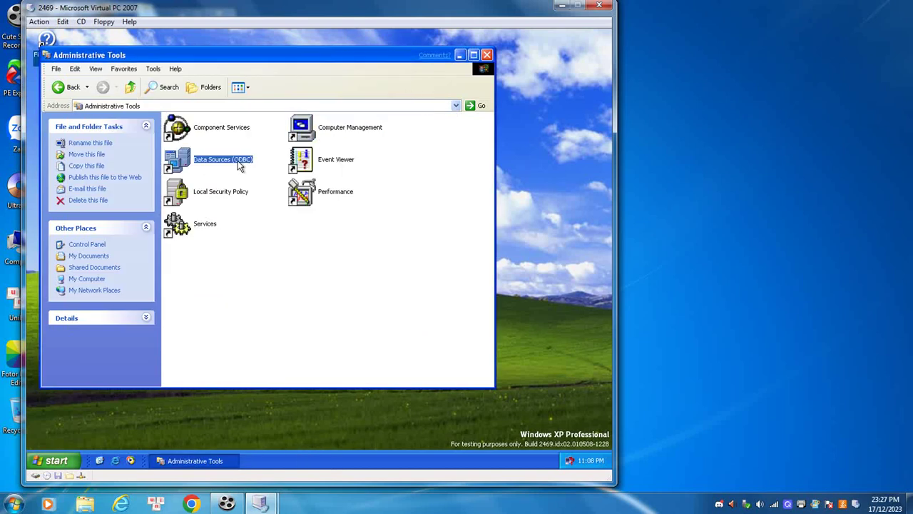
pyautogui.click(440, 149)
pyautogui.click(175, 232)
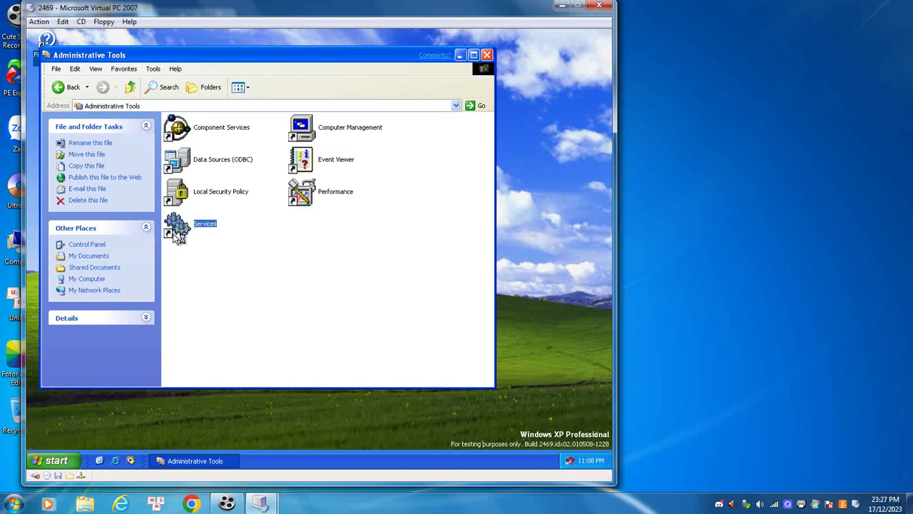
pyautogui.doubleClick(178, 235)
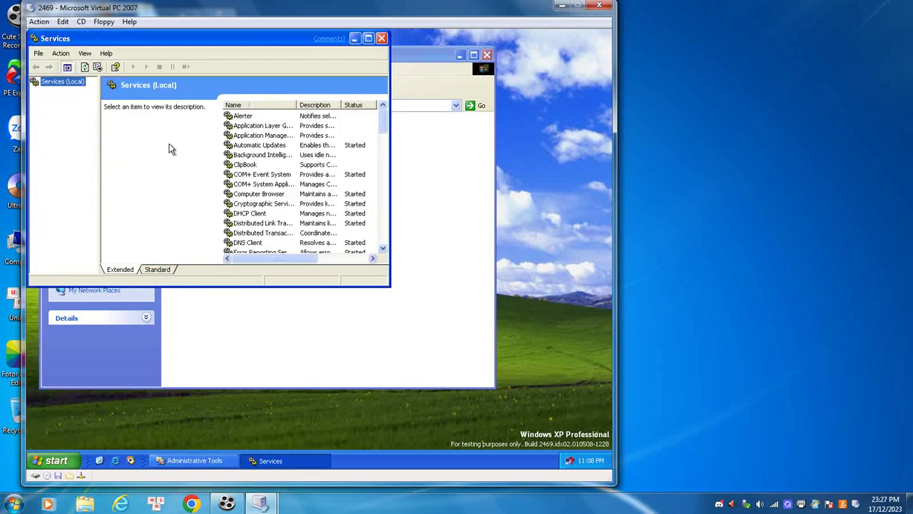
pyautogui.click(381, 38)
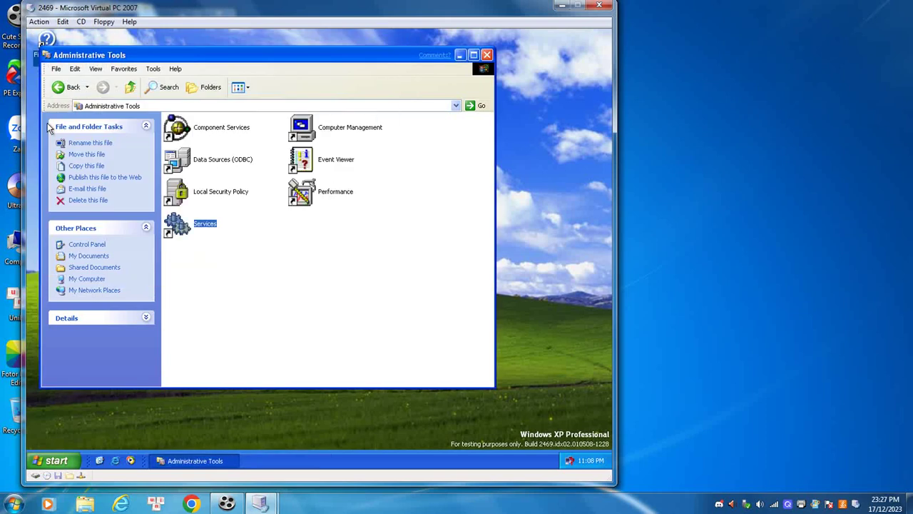
# Go back to Control Panel, view the Themes settings in Display Properties and close the dialog
pyautogui.click(72, 87)
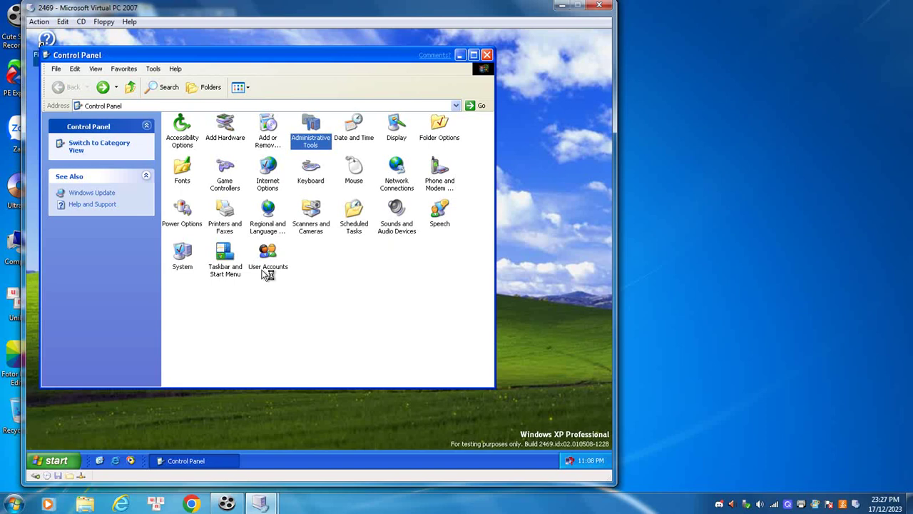
pyautogui.doubleClick(401, 136)
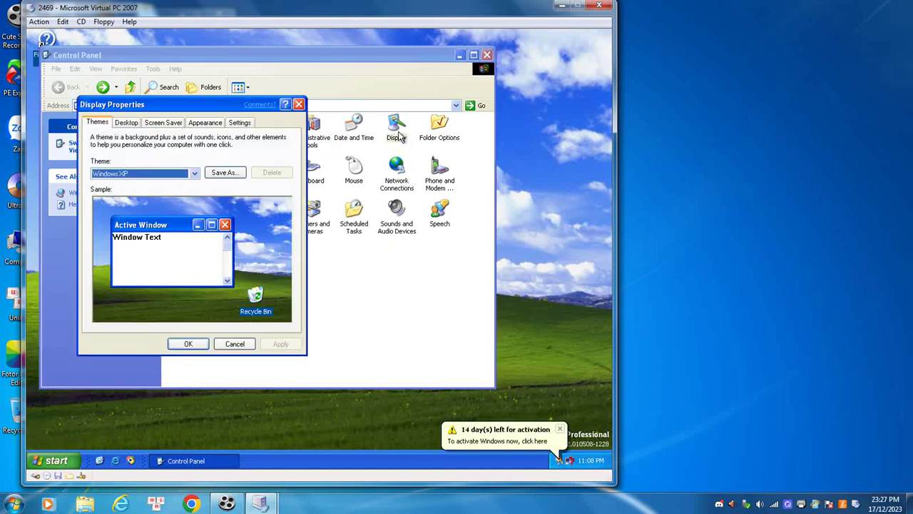
pyautogui.click(299, 104)
# View the general Folder Options and close them, and visit the Fonts folder before returning to Control Panel
pyautogui.doubleClick(432, 135)
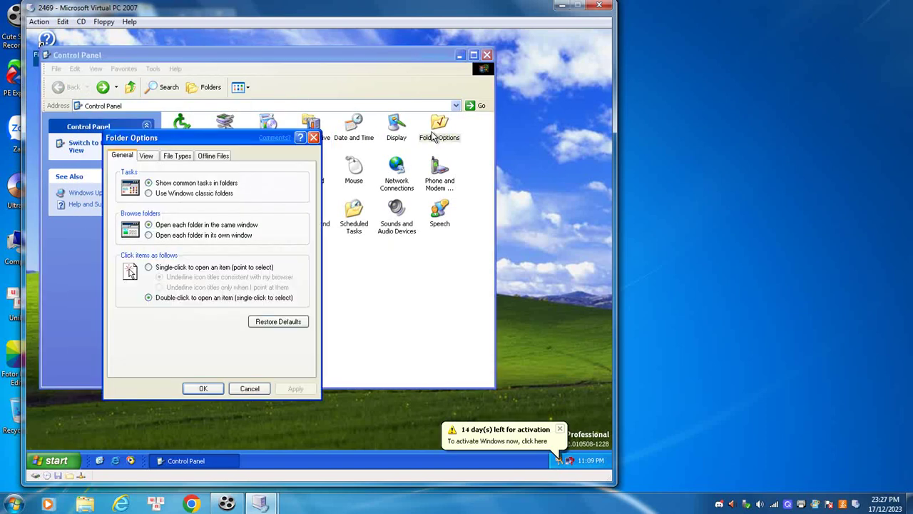
pyautogui.click(313, 137)
pyautogui.doubleClick(184, 170)
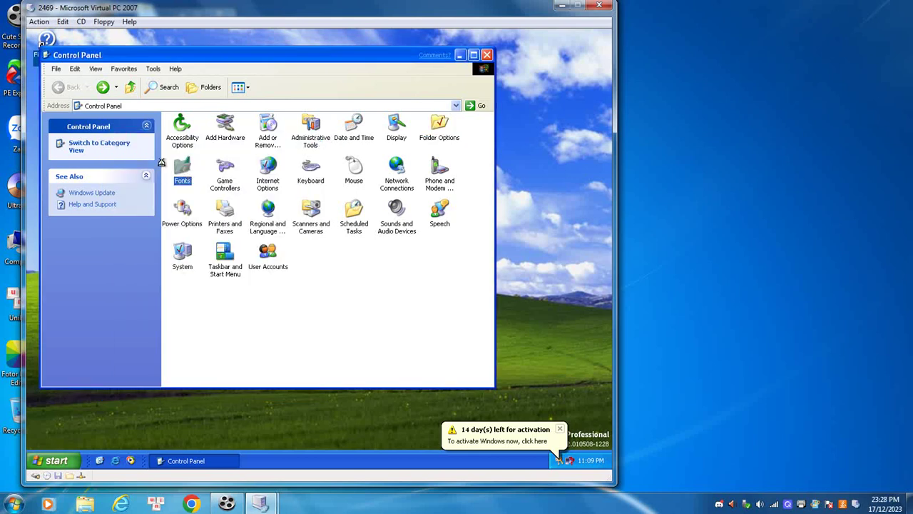
pyautogui.click(60, 89)
# View the Game Controllers dialog and the Keyboard Properties speed settings, closing each without changes
pyautogui.click(223, 173)
pyautogui.doubleClick(223, 173)
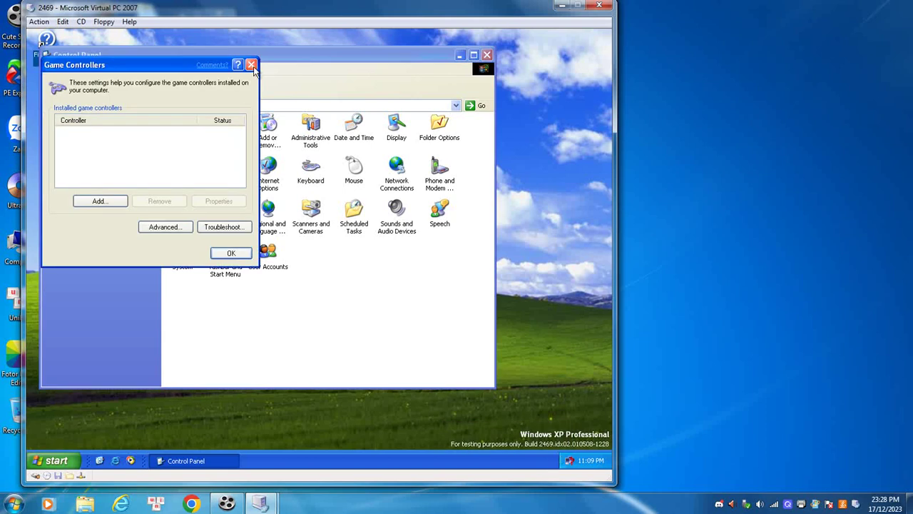
pyautogui.click(249, 63)
pyautogui.doubleClick(309, 178)
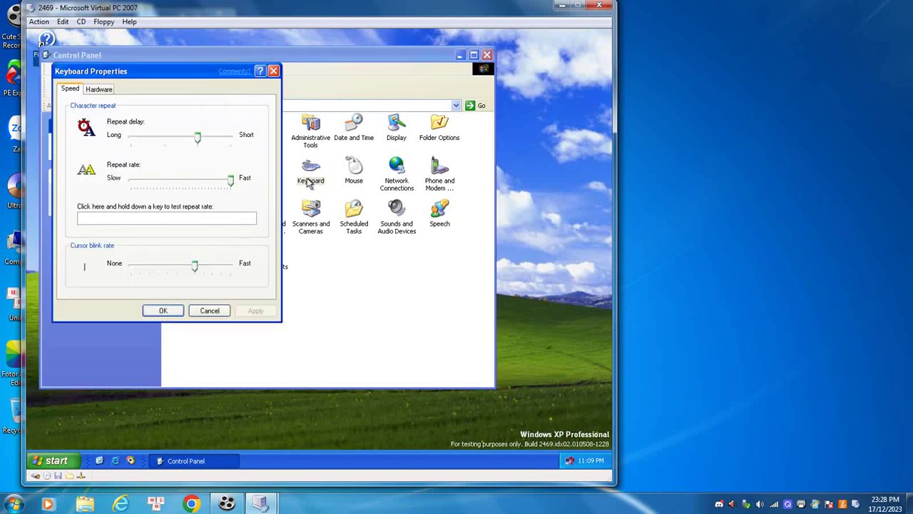
pyautogui.click(273, 71)
# View the Mouse Properties button settings and close them, and visit Network Connections before returning to Control Panel
pyautogui.click(361, 178)
pyautogui.doubleClick(360, 177)
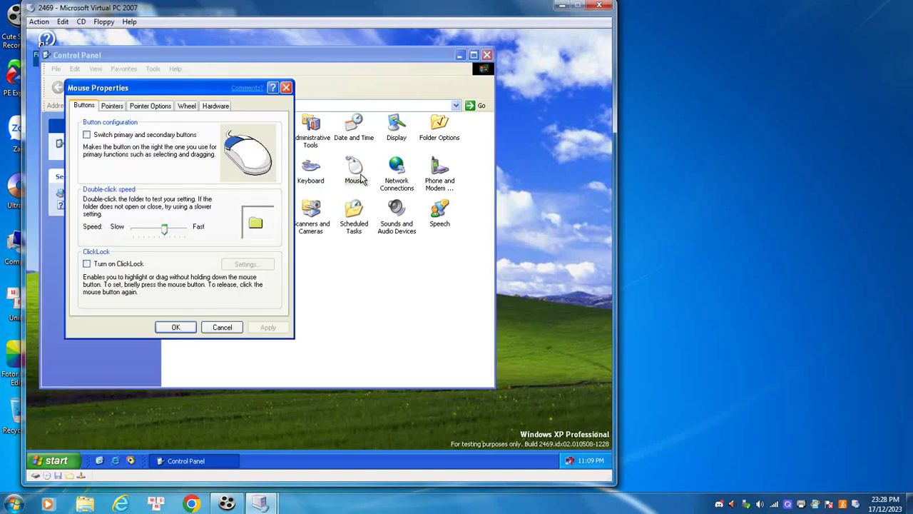
pyautogui.click(285, 89)
pyautogui.doubleClick(394, 168)
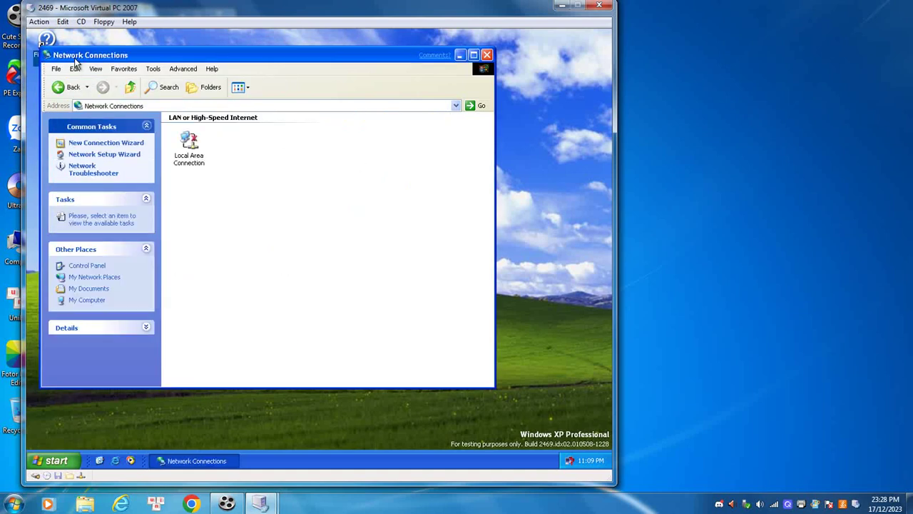
pyautogui.click(69, 86)
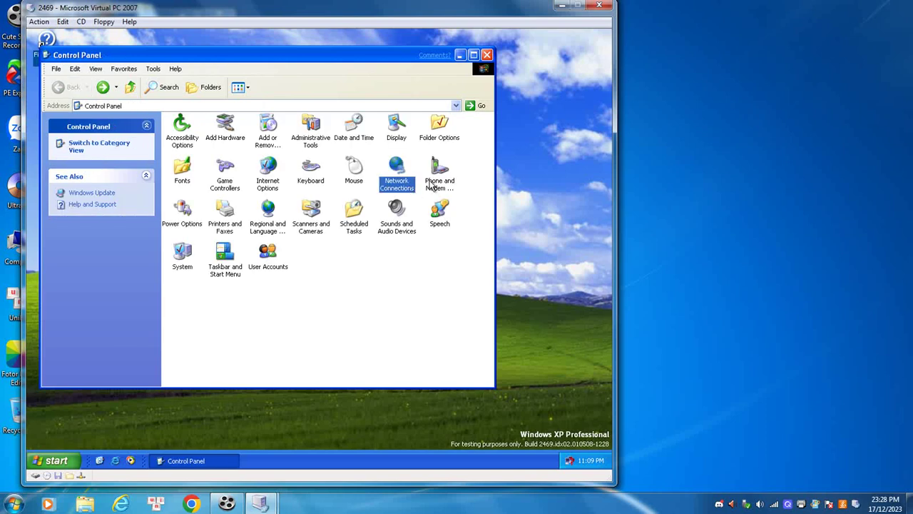
# View the Power Options power schemes and the Location Information dialog from Phone and Modem Options, closing each without changes
pyautogui.doubleClick(182, 208)
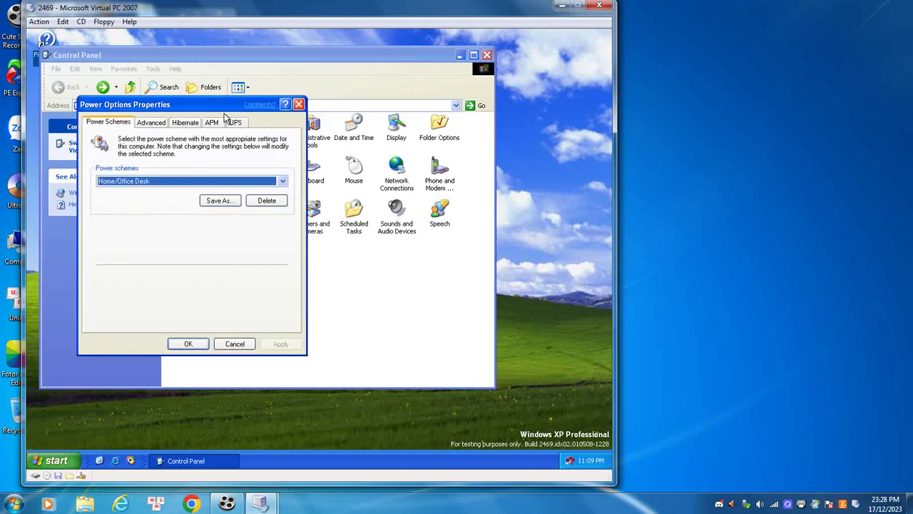
pyautogui.click(298, 104)
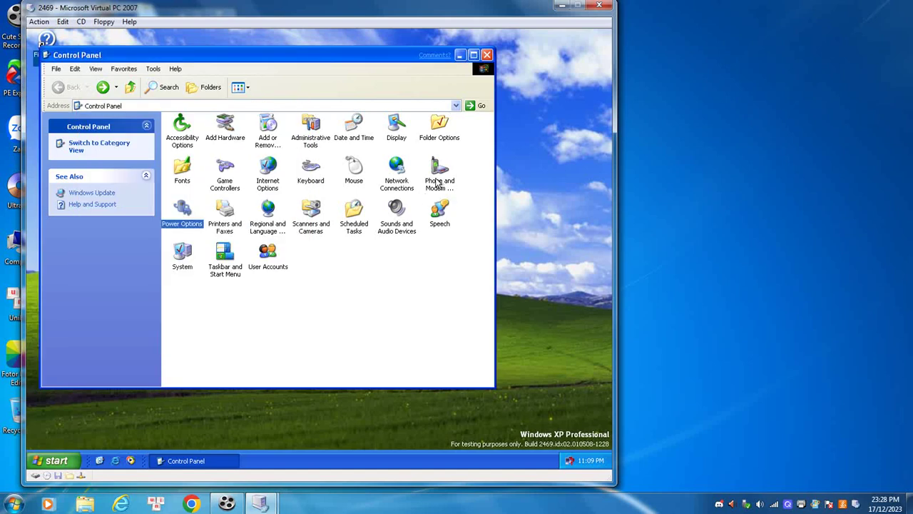
pyautogui.doubleClick(438, 179)
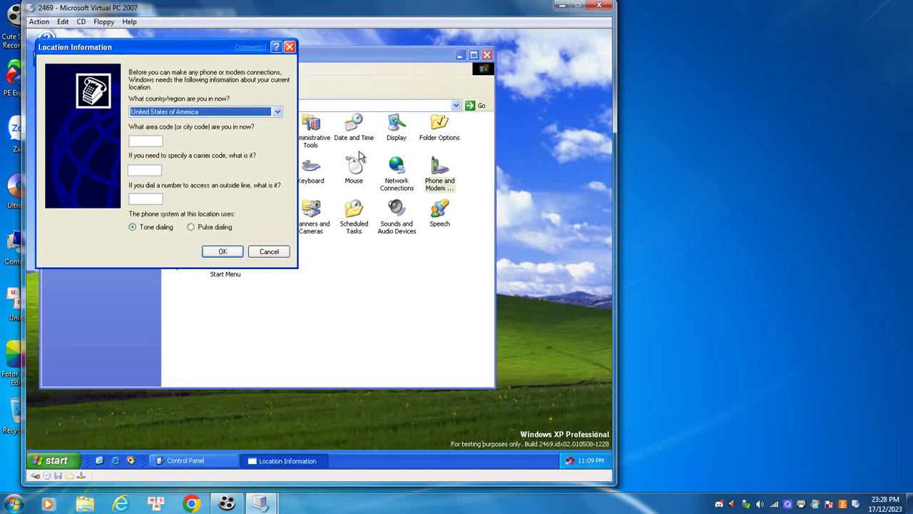
pyautogui.click(286, 43)
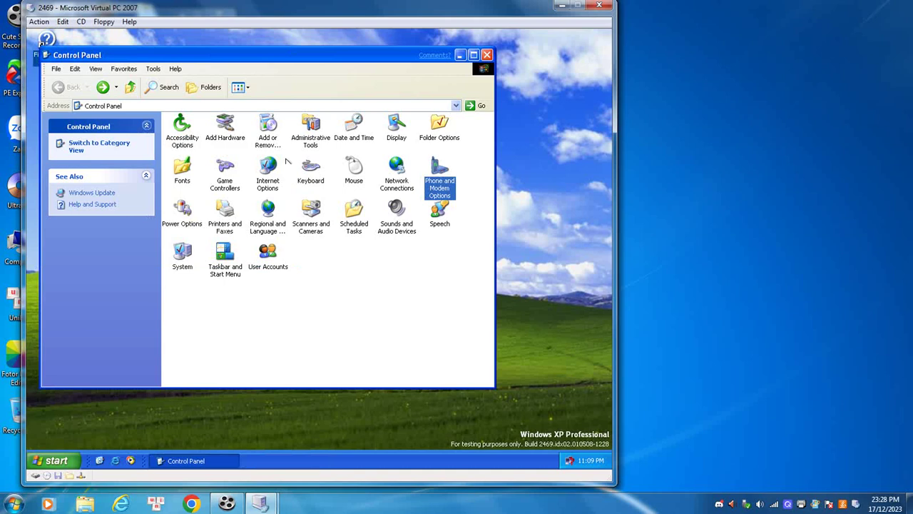
# View the Regional and Language Options and close them, and visit Scanners and Cameras before returning to Control Panel
pyautogui.doubleClick(268, 213)
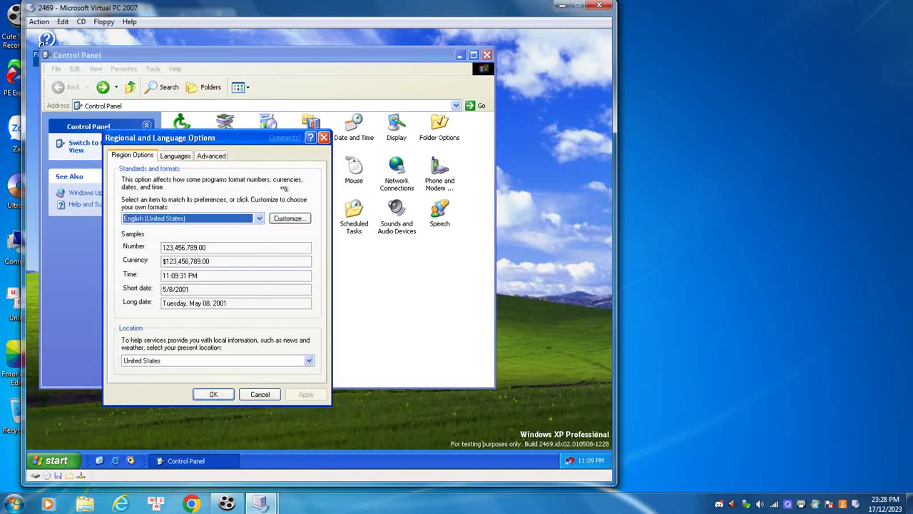
pyautogui.click(323, 138)
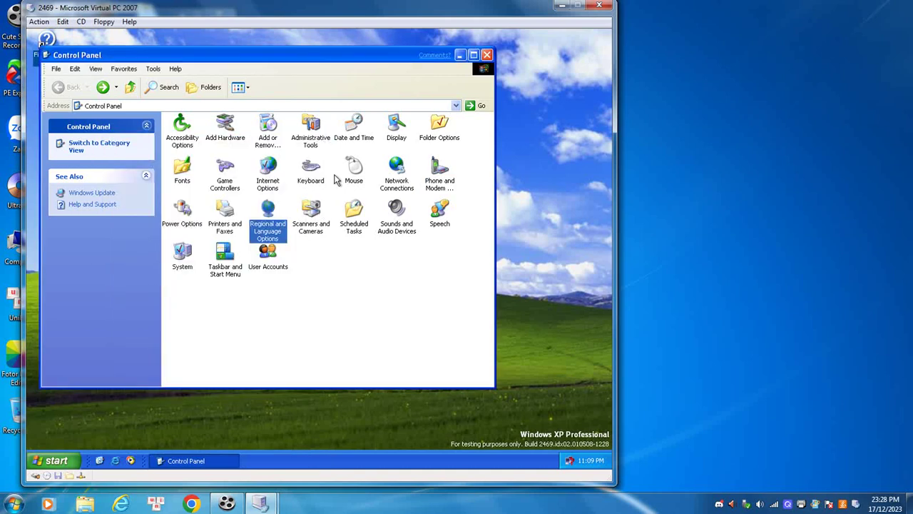
pyautogui.doubleClick(320, 215)
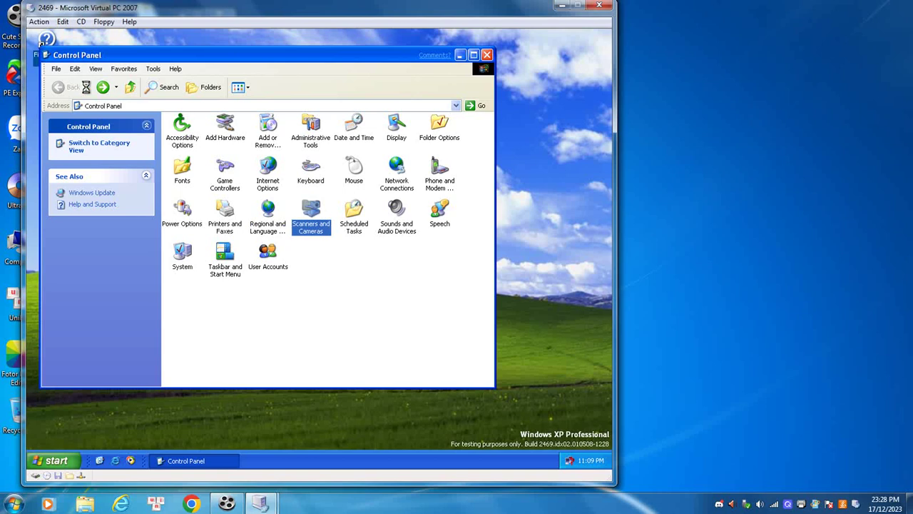
pyautogui.click(72, 88)
# View the Speech Properties, and the Taskbar and Start Menu settings in their properties dialog, closing both without changes
pyautogui.doubleClick(440, 231)
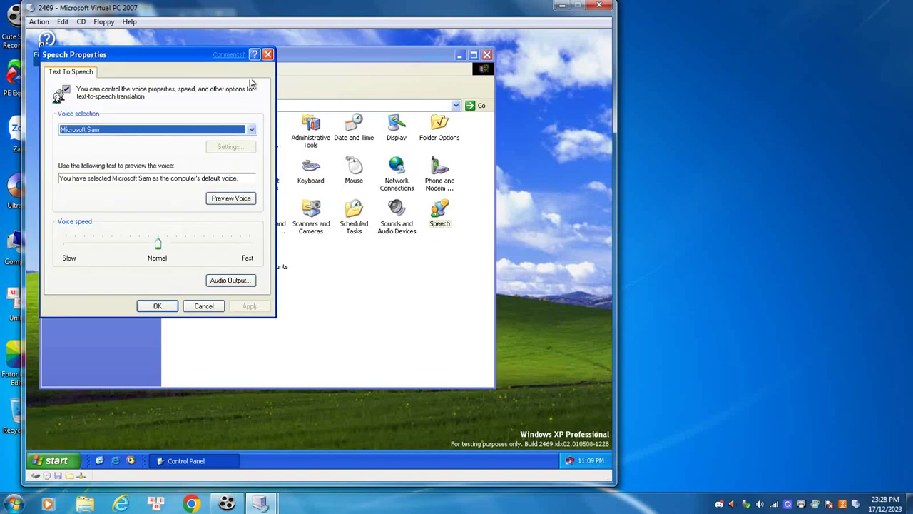
pyautogui.click(267, 56)
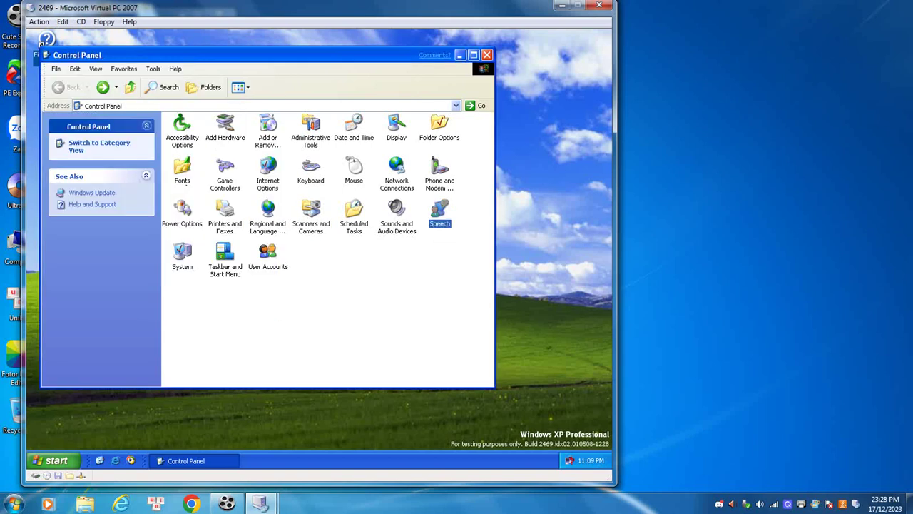
pyautogui.doubleClick(232, 265)
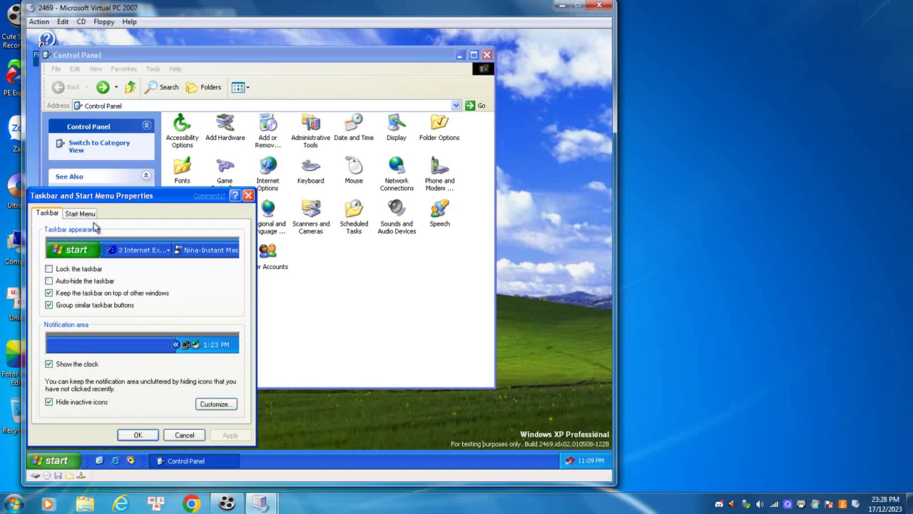
pyautogui.click(92, 214)
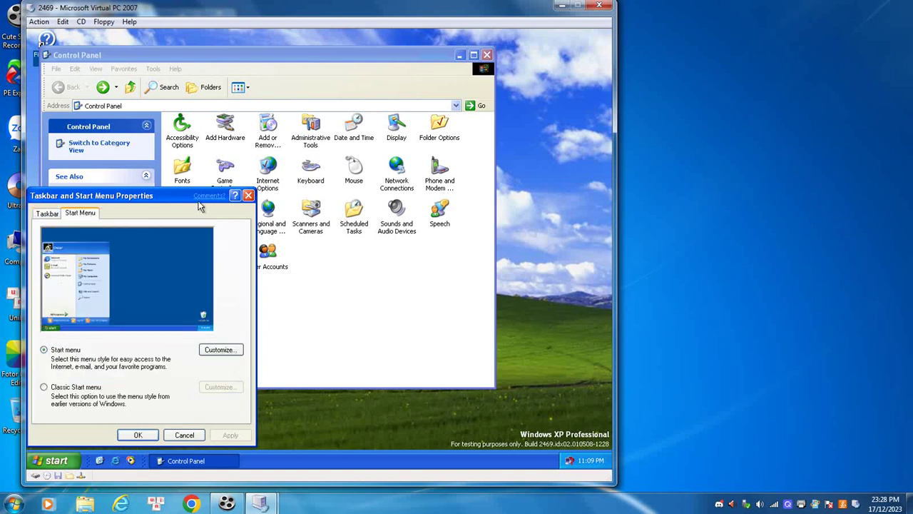
pyautogui.click(248, 196)
# Open User Accounts, look through the pictures available for the Administrator account and close the window without changing the picture
pyautogui.click(266, 270)
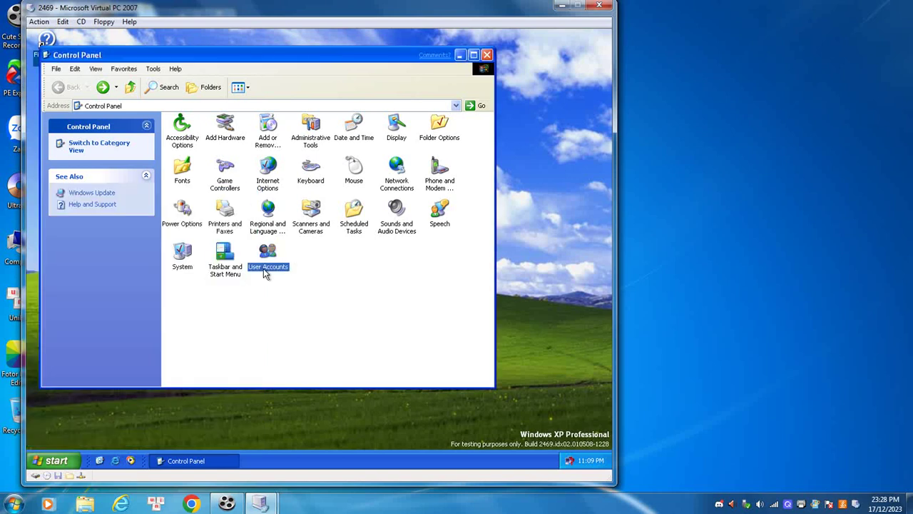
pyautogui.doubleClick(264, 270)
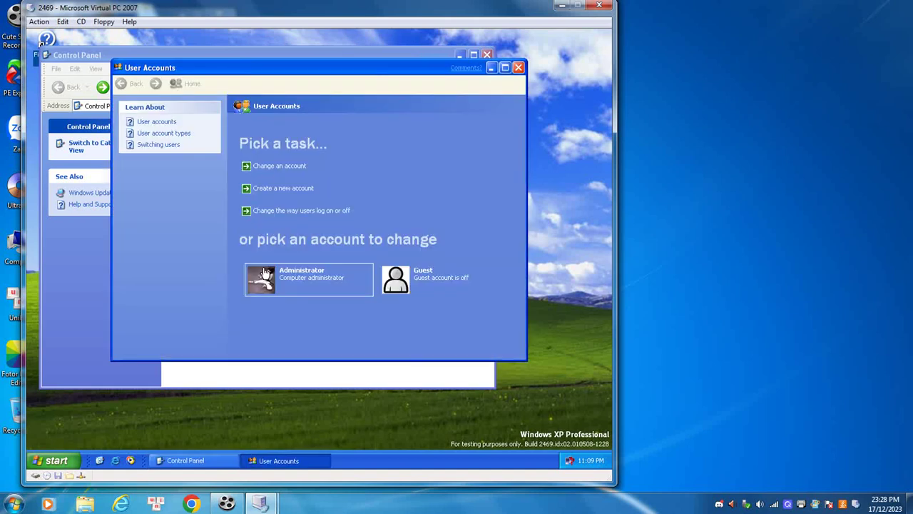
pyautogui.click(279, 168)
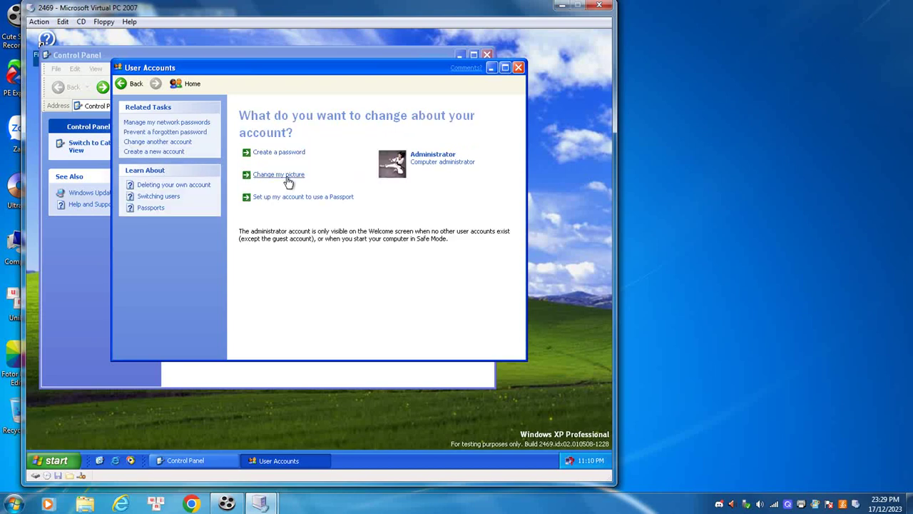
pyautogui.click(285, 176)
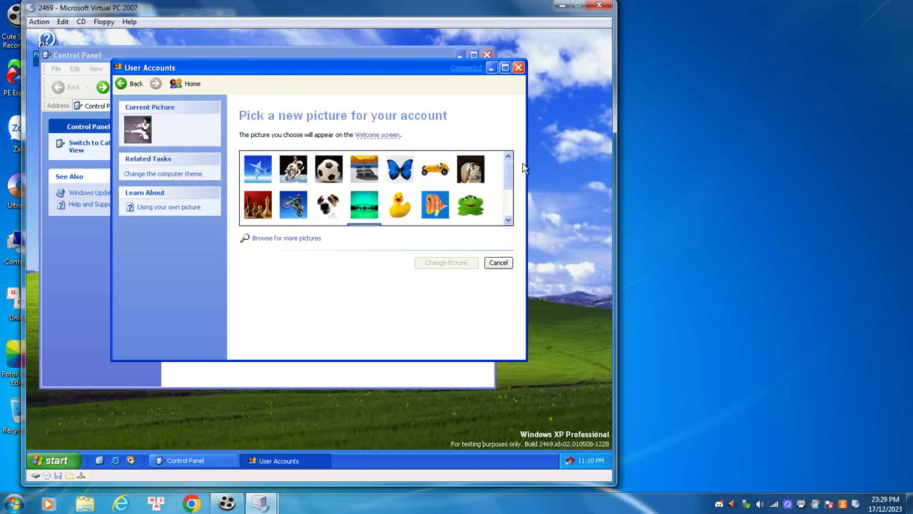
pyautogui.click(508, 219)
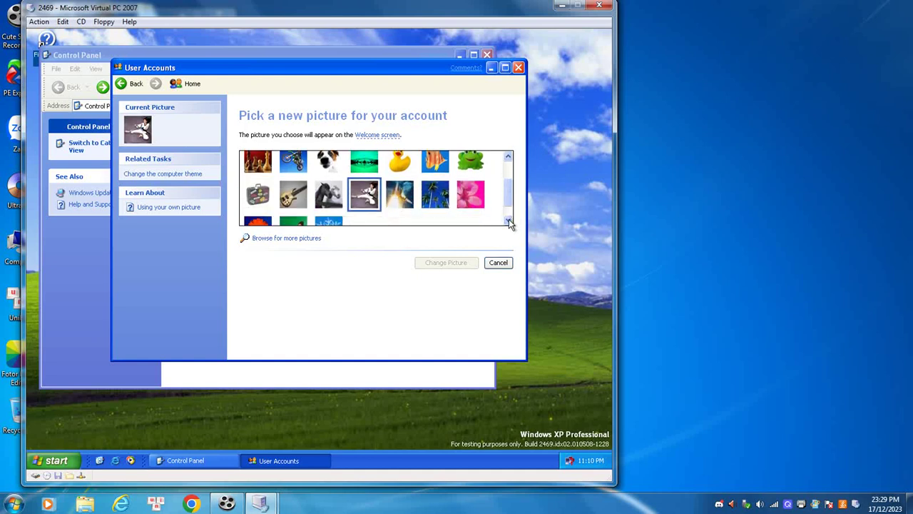
pyautogui.click(518, 67)
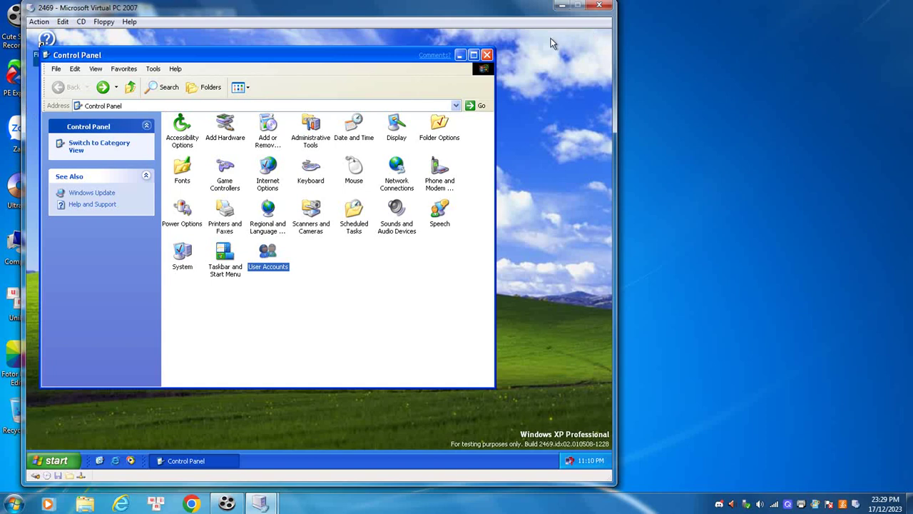
# Use Run to display the About Windows version information and close it
pyautogui.click(42, 461)
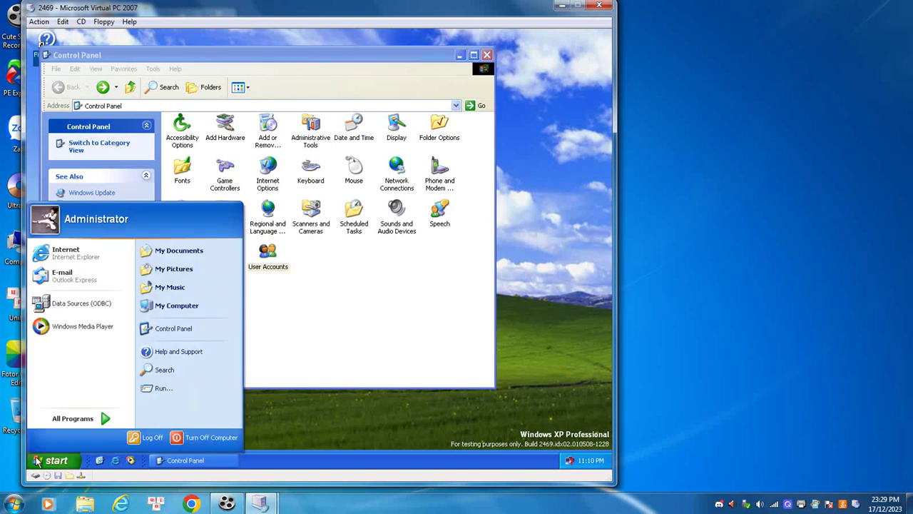
pyautogui.click(171, 388)
pyautogui.click(115, 430)
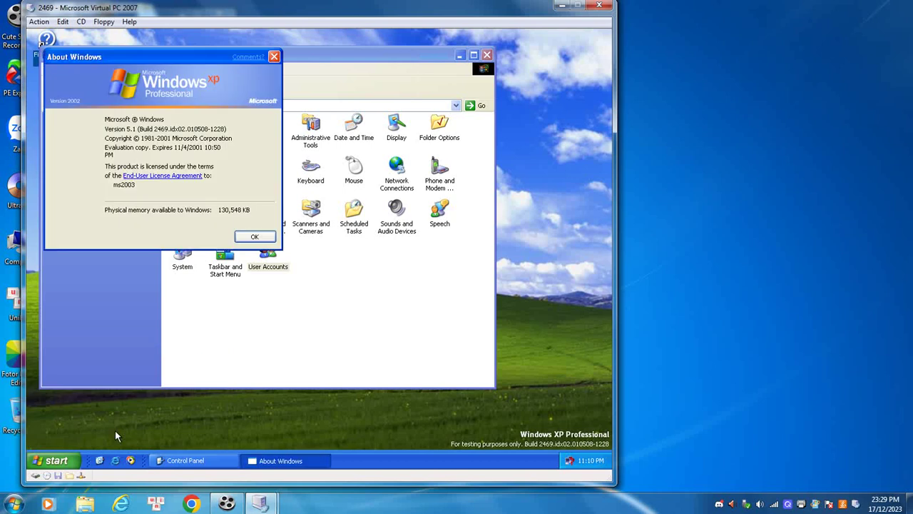
pyautogui.click(256, 237)
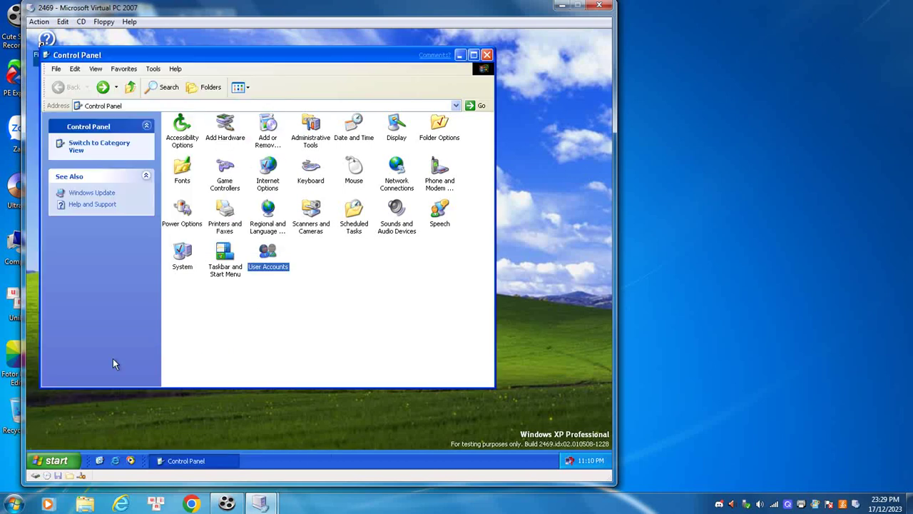
# View the Help and Support Center home page and close it
pyautogui.click(37, 464)
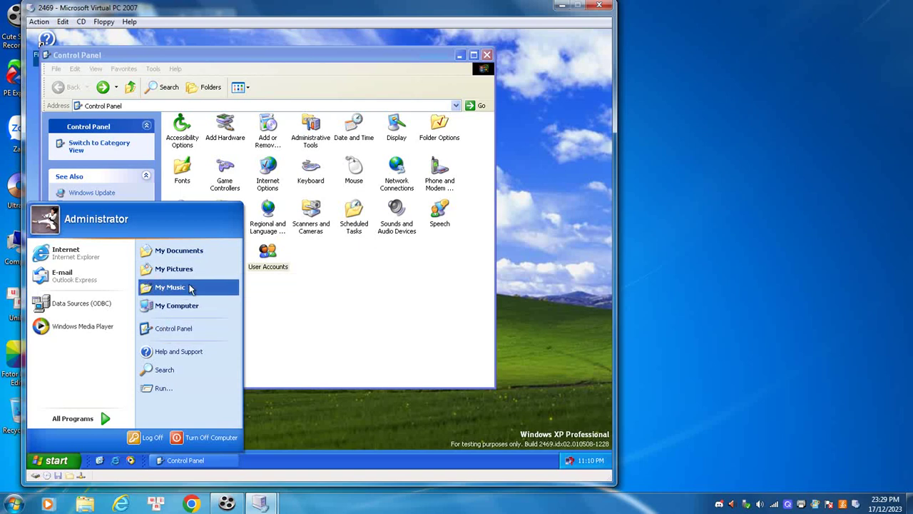
pyautogui.click(191, 352)
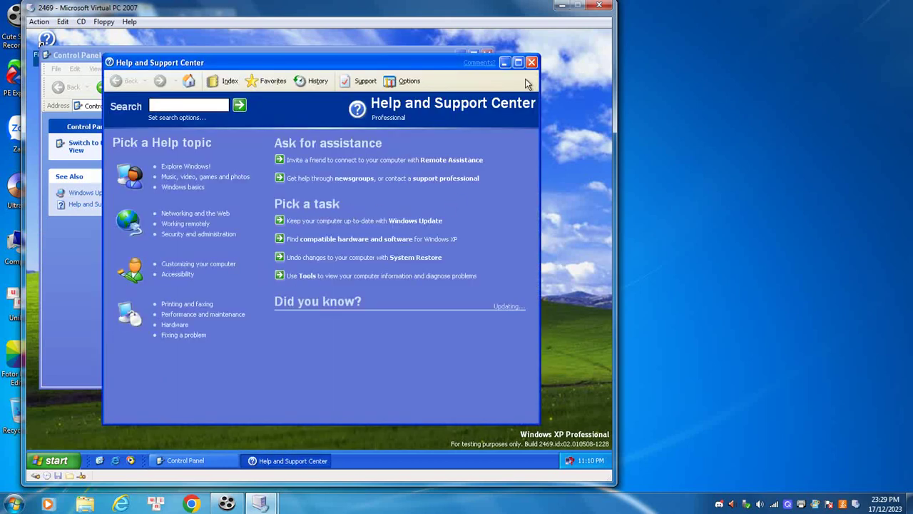
pyautogui.click(530, 63)
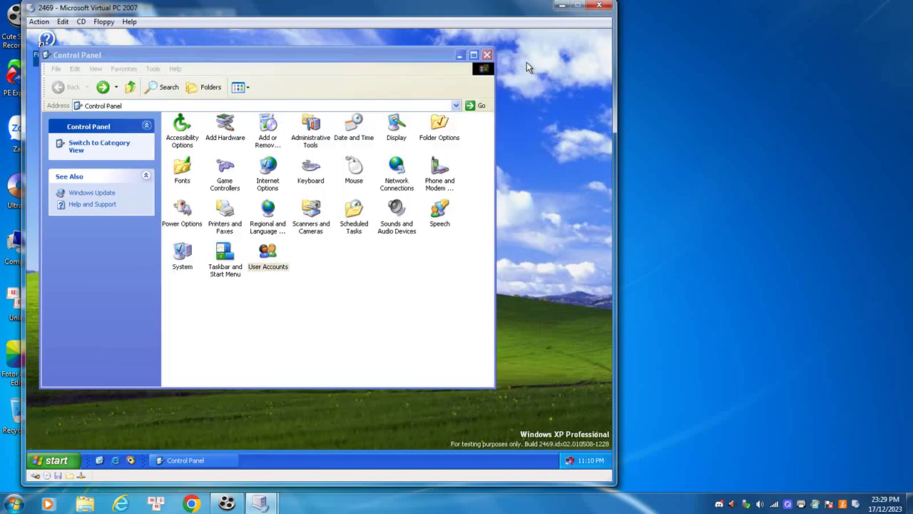
# Minimize Control Panel, open the desktop's File a bug report page, read it through to the submission section and close it
pyautogui.click(459, 55)
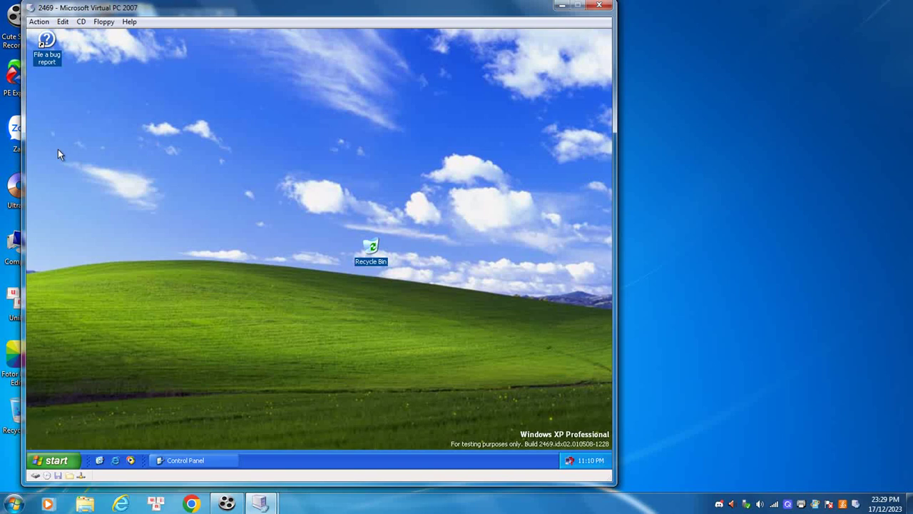
pyautogui.doubleClick(45, 50)
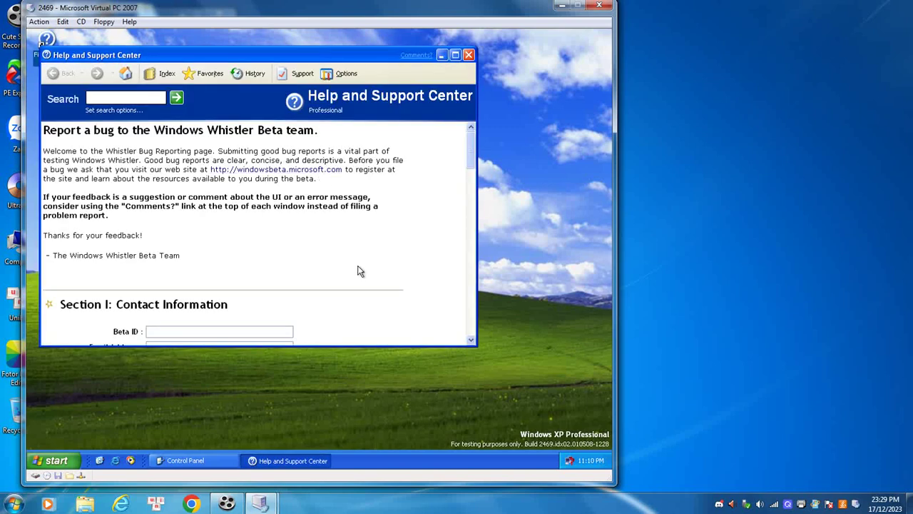
pyautogui.scroll(-10, 361, 271)
pyautogui.scroll(-12, 360, 272)
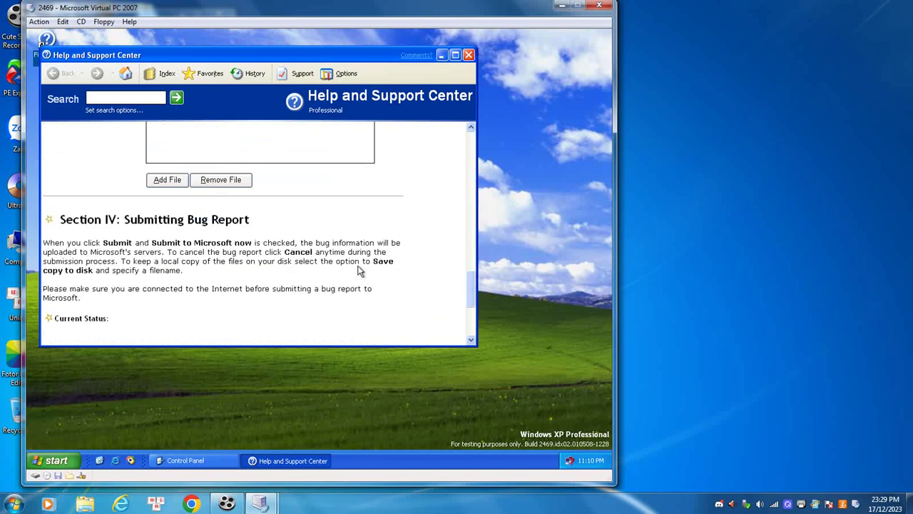
pyautogui.scroll(-5, 360, 271)
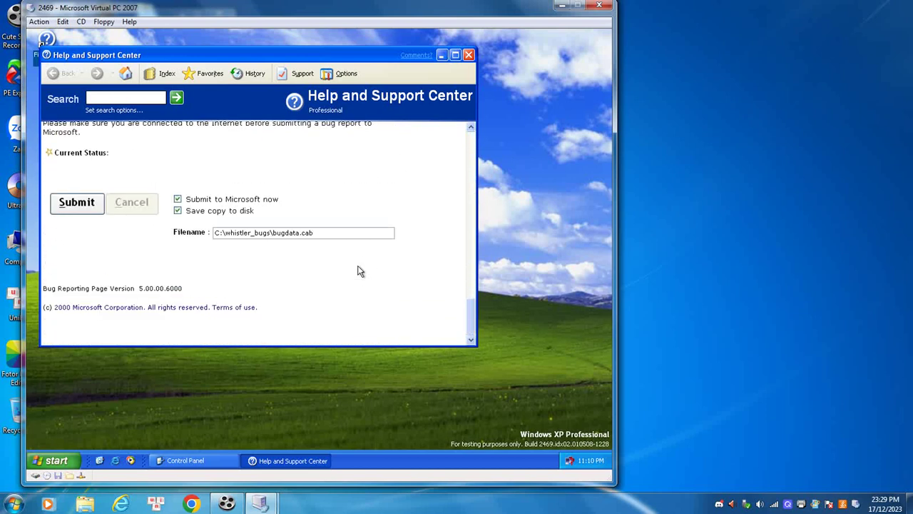
pyautogui.click(469, 56)
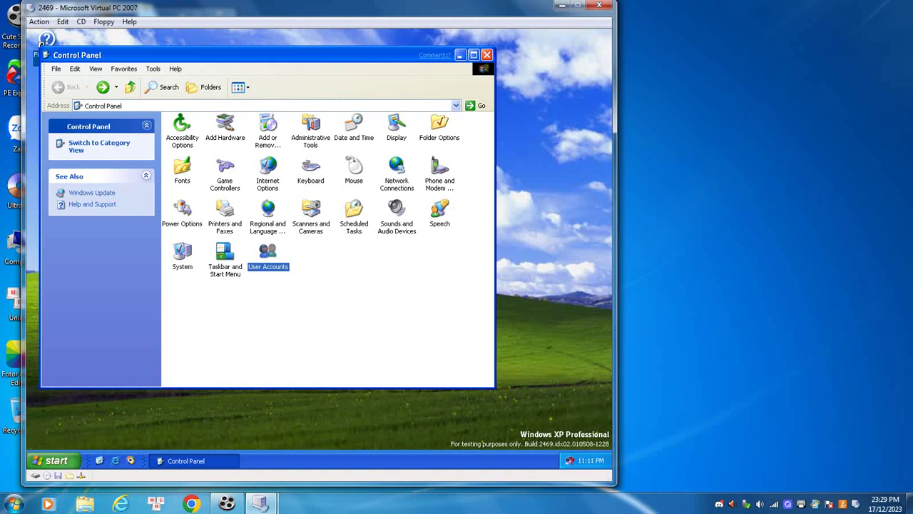
# Open Command Prompt from the Accessories programs and close it
pyautogui.click(48, 459)
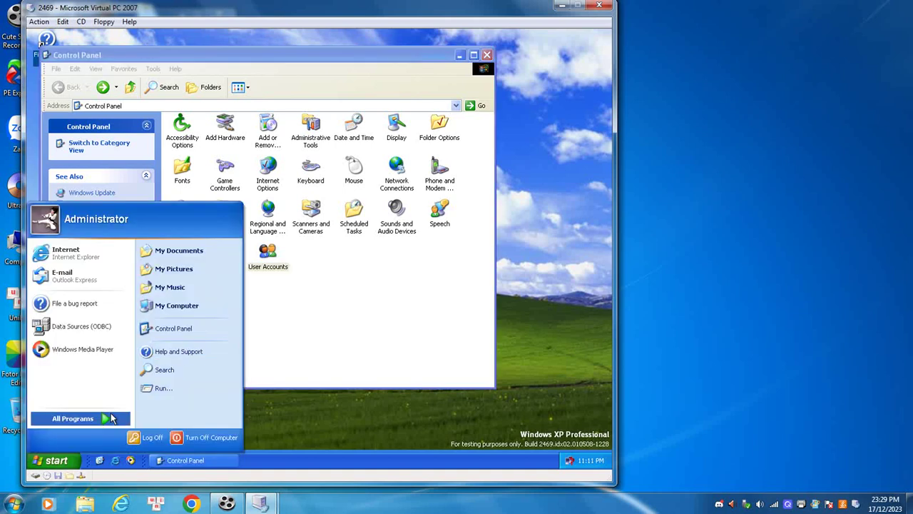
pyautogui.moveTo(111, 419)
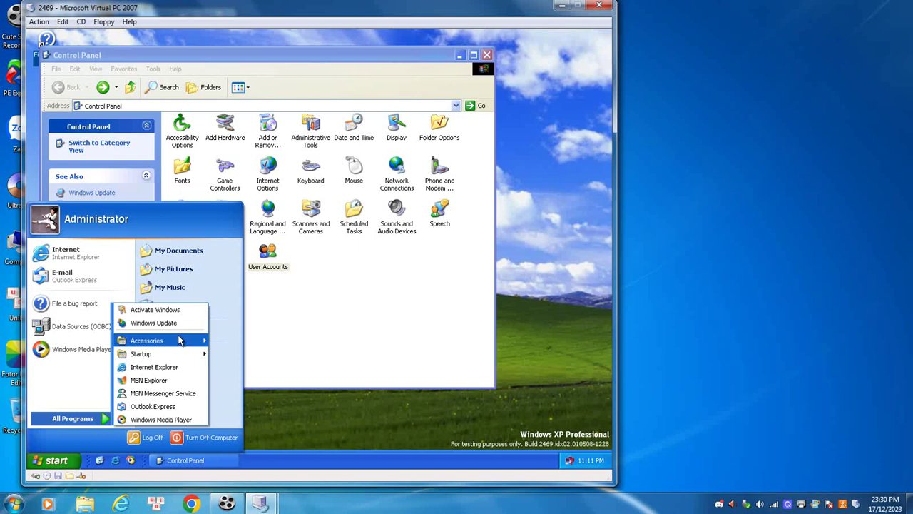
pyautogui.moveTo(180, 341)
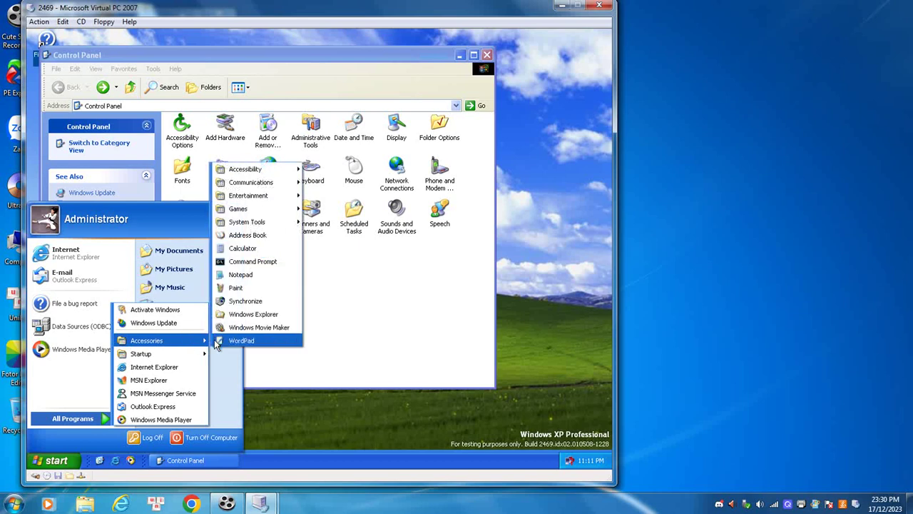
pyautogui.click(264, 270)
pyautogui.click(429, 70)
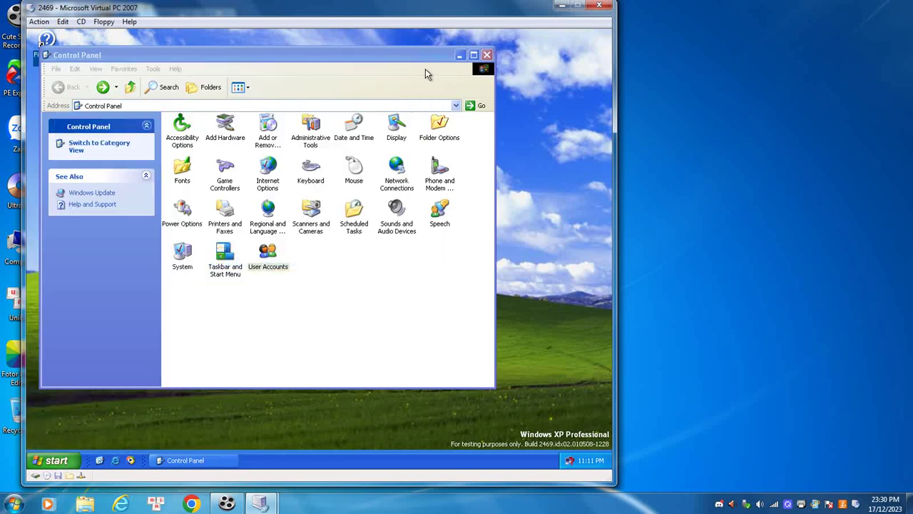
# View the System Information summary from the System Tools accessories and close it
pyautogui.click(33, 462)
pyautogui.moveTo(79, 419)
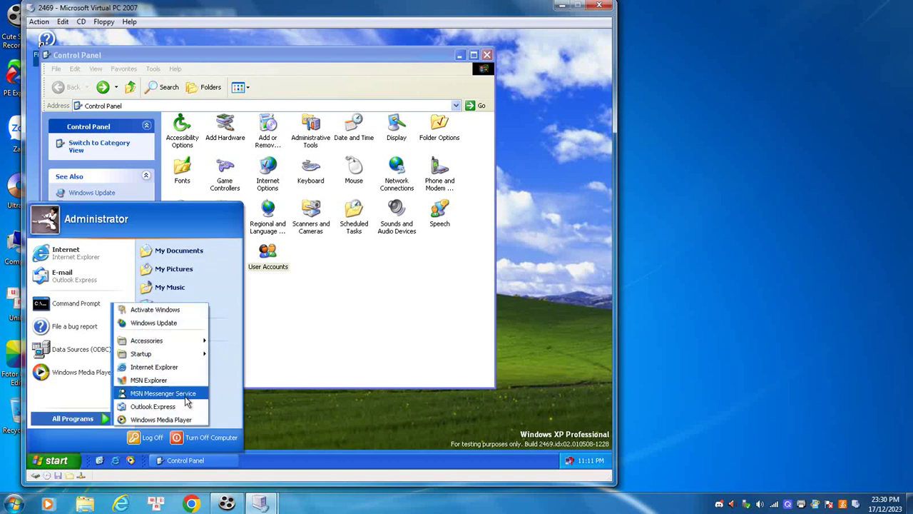
pyautogui.moveTo(189, 344)
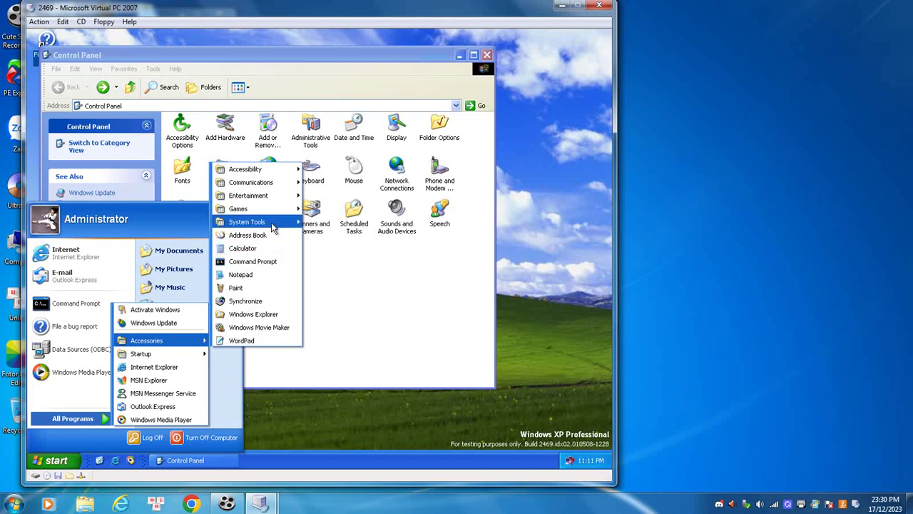
pyautogui.moveTo(275, 227)
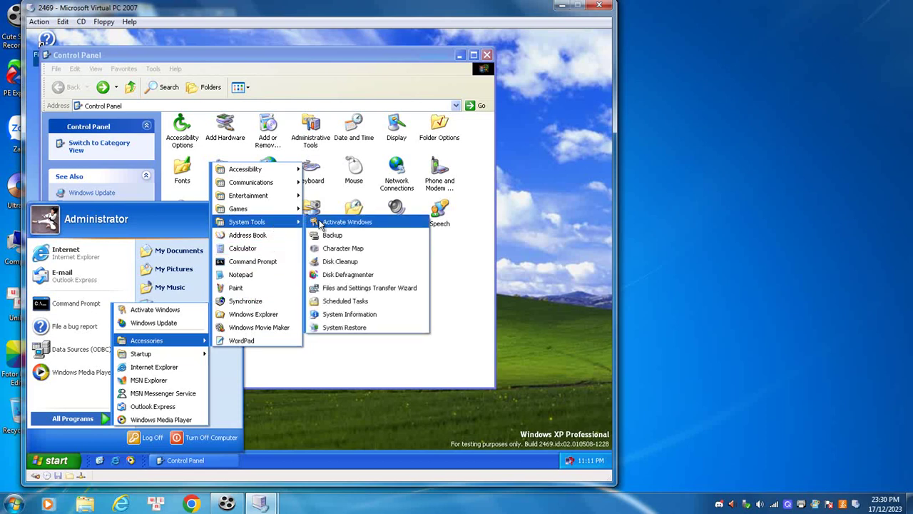
pyautogui.click(337, 315)
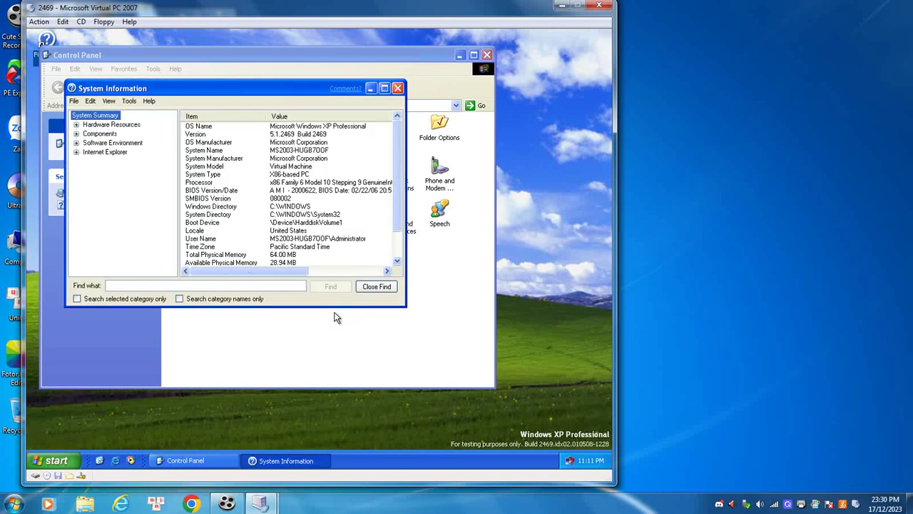
pyautogui.click(398, 87)
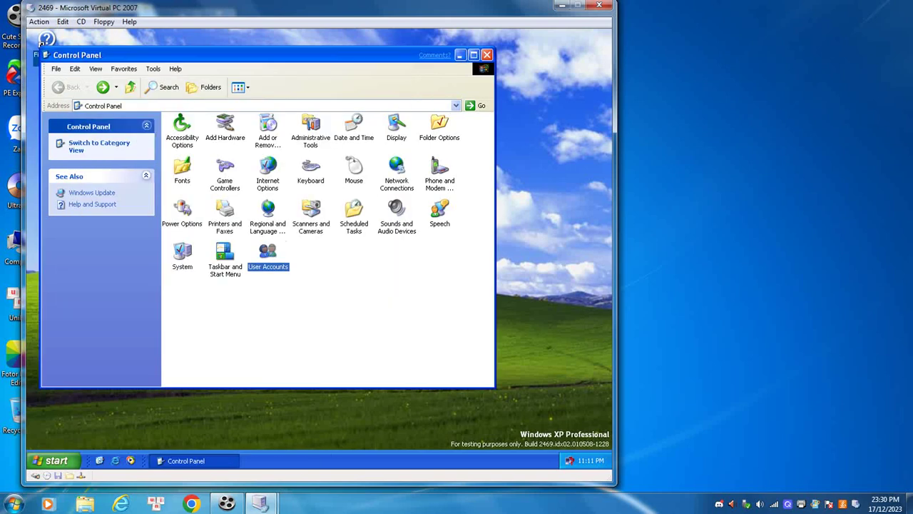
# Start Minesweeper from the Games accessories and uncover squares on the board until a mine is hit
pyautogui.click(31, 463)
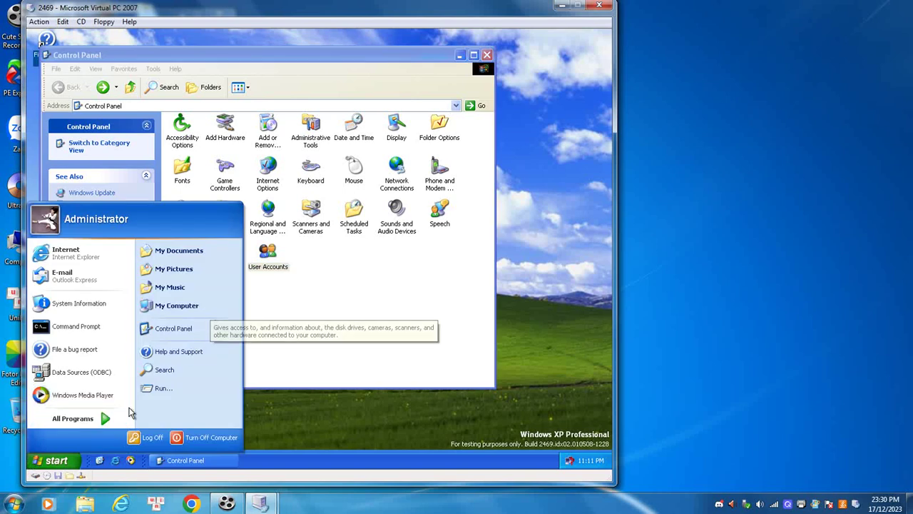
pyautogui.moveTo(119, 418)
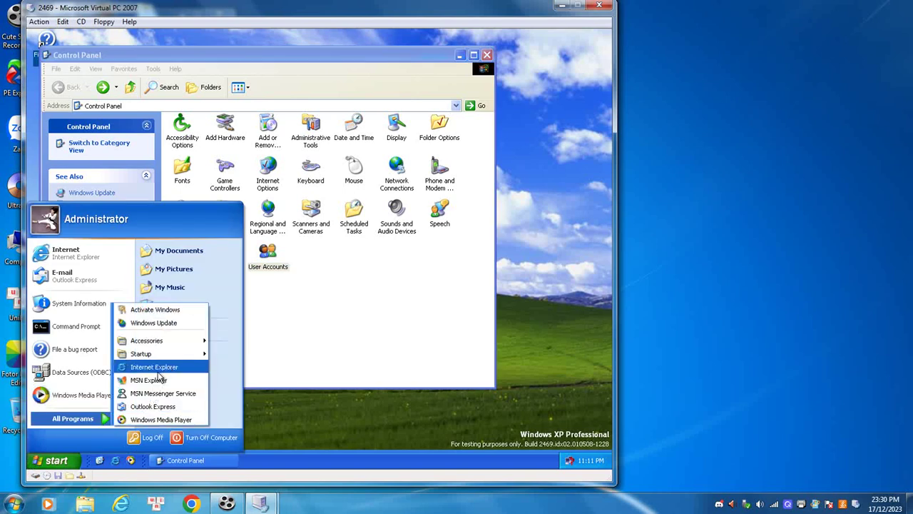
pyautogui.moveTo(164, 361)
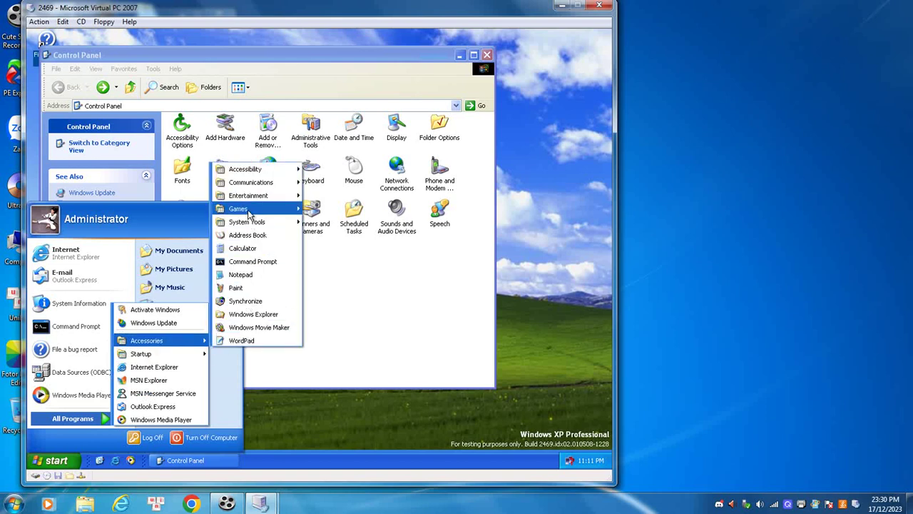
pyautogui.moveTo(249, 213)
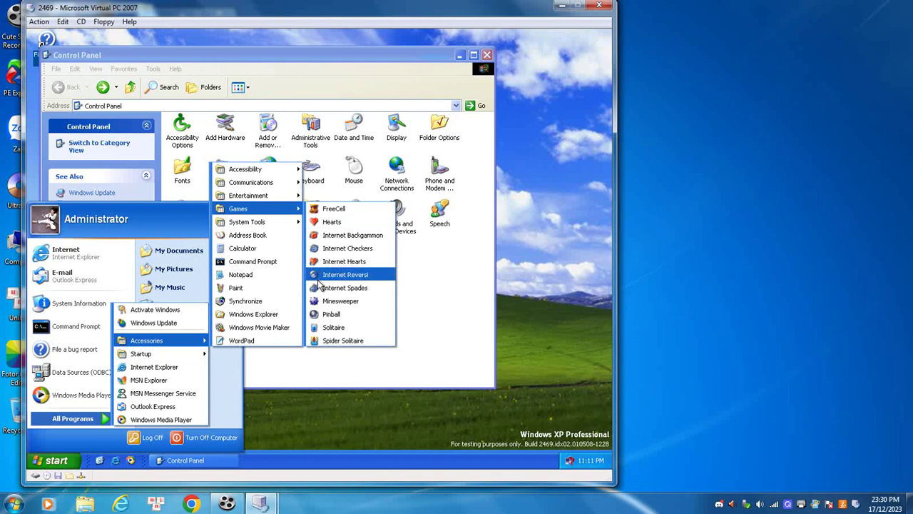
pyautogui.click(314, 303)
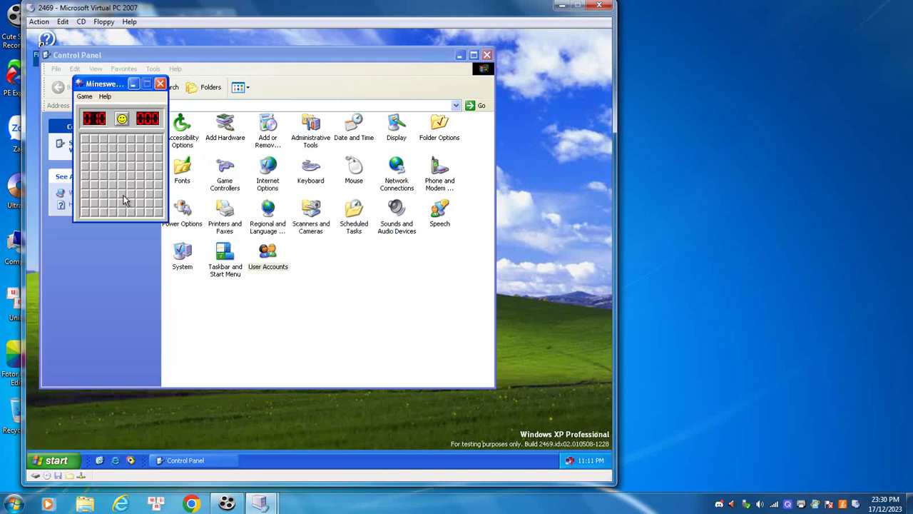
pyautogui.click(115, 206)
pyautogui.click(113, 167)
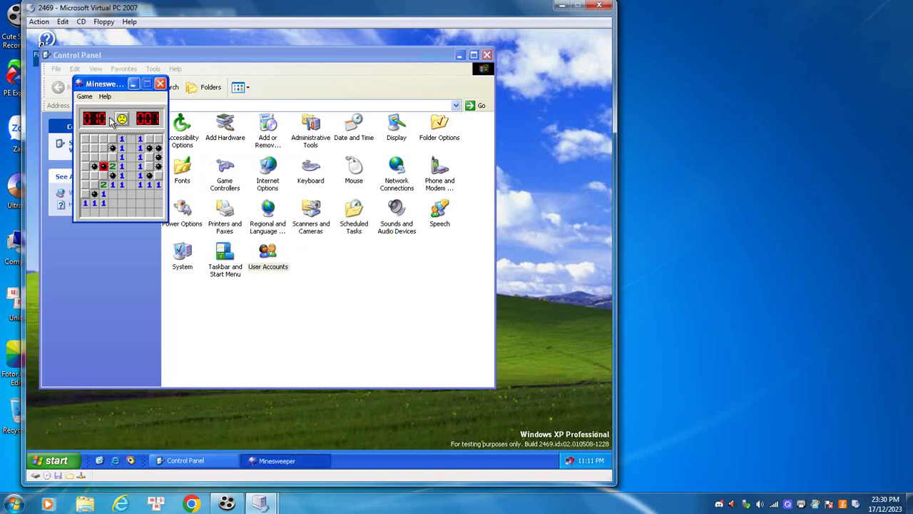
# Play another Minesweeper round by uncovering squares in a fresh board, and close the game
pyautogui.click(122, 119)
pyautogui.click(145, 180)
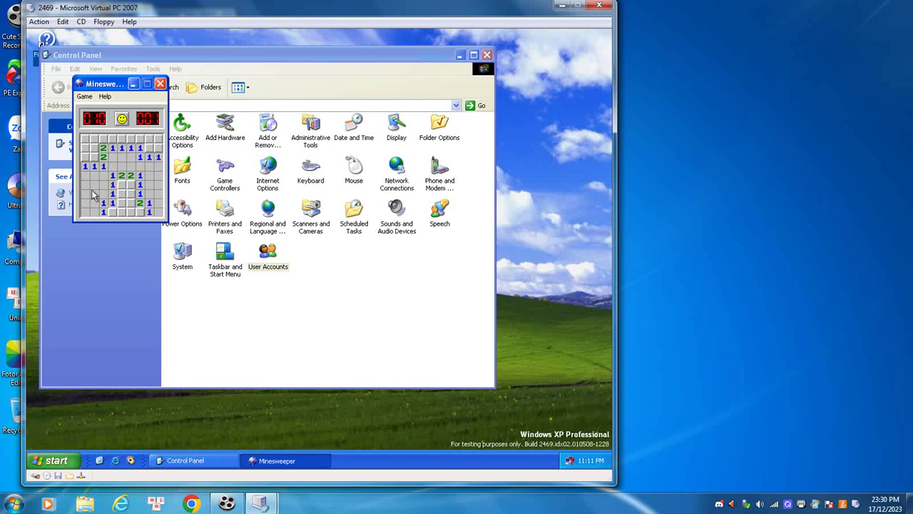
pyautogui.click(130, 212)
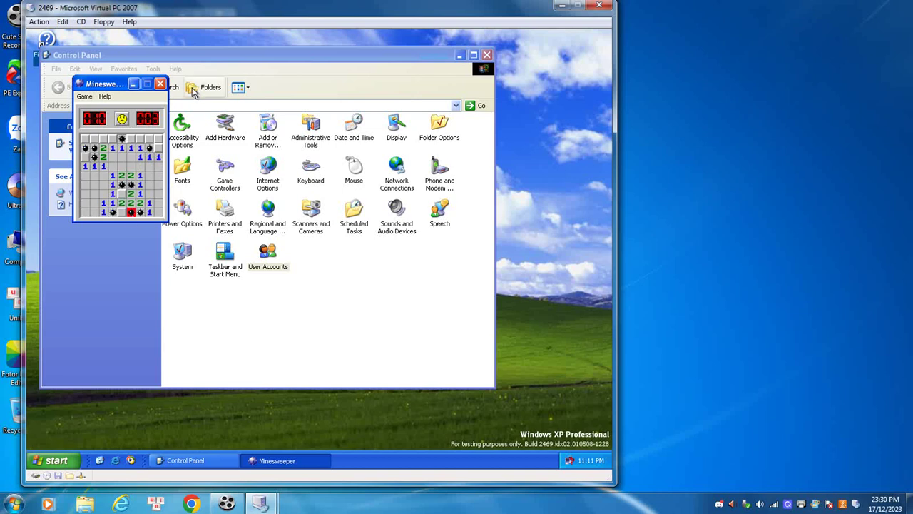
pyautogui.click(160, 84)
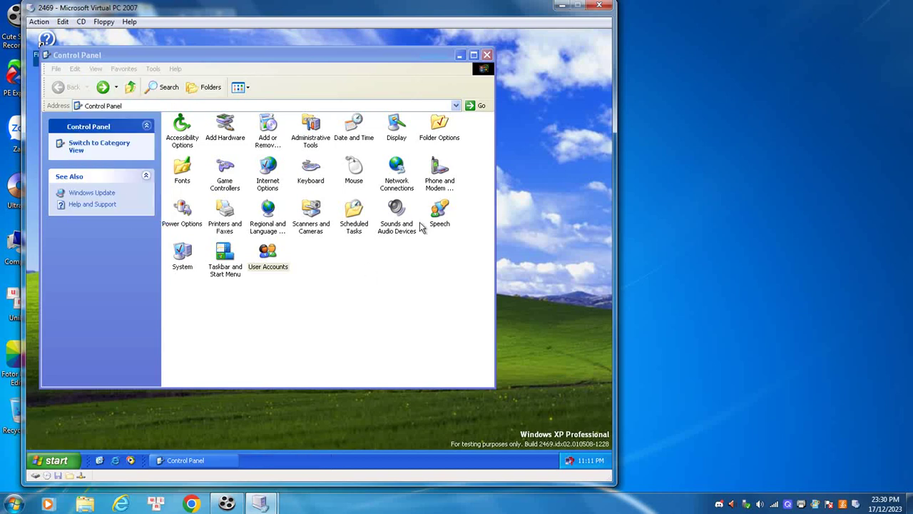
# Start adding a scheduled task from Control Panel's Scheduled Tasks and browse for its program in C:\WINDOWS\system32
pyautogui.doubleClick(358, 232)
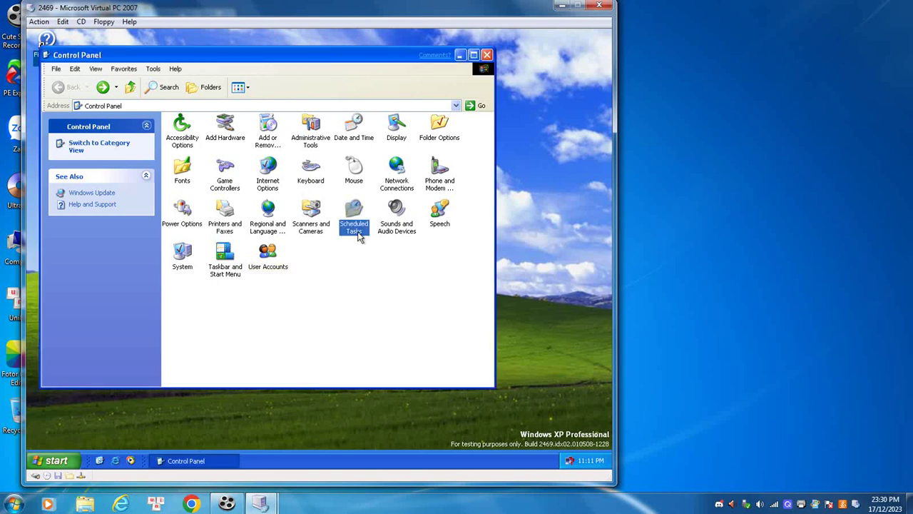
pyautogui.doubleClick(182, 131)
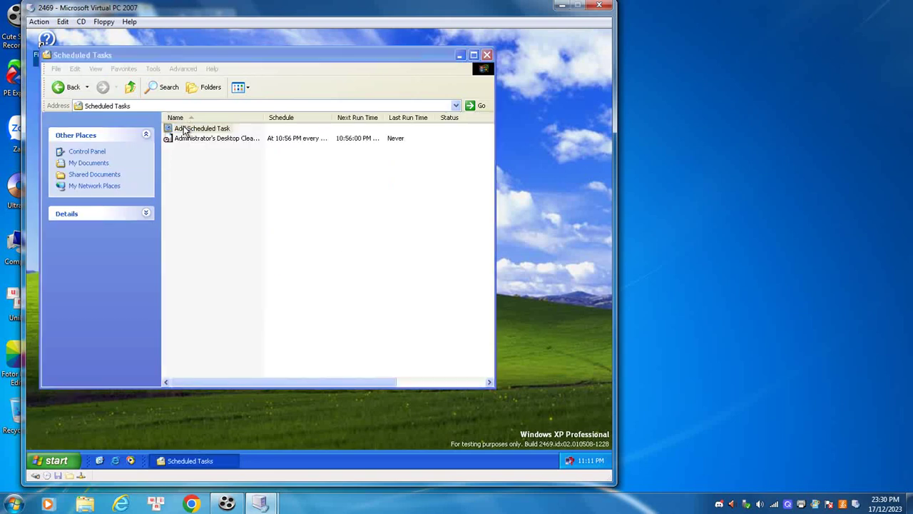
pyautogui.click(274, 285)
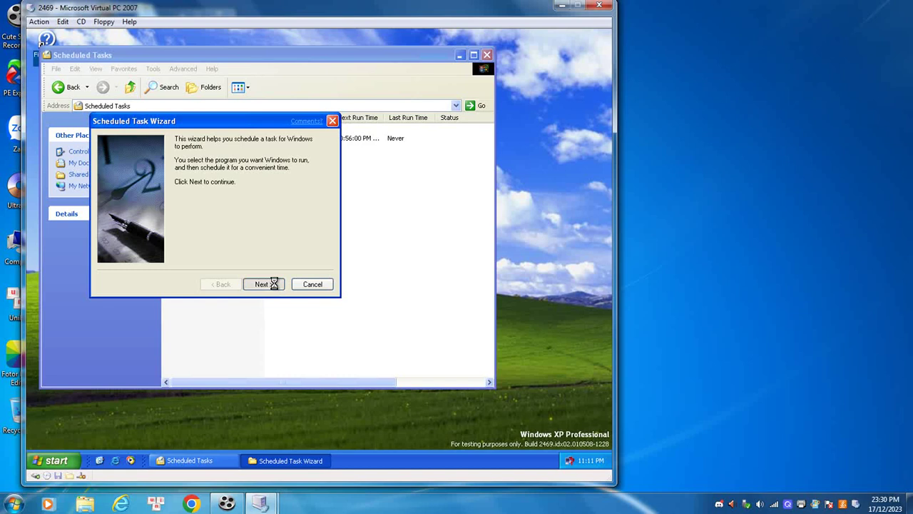
pyautogui.click(308, 249)
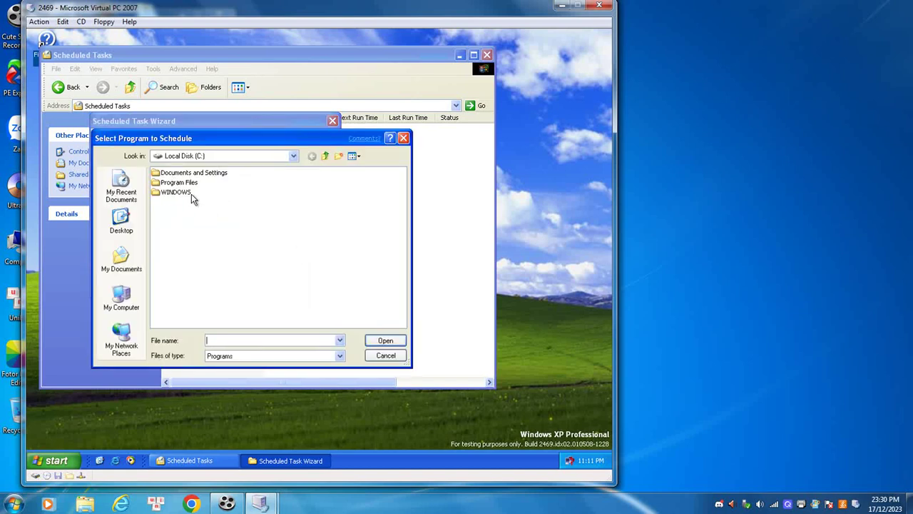
pyautogui.doubleClick(179, 193)
pyautogui.click(402, 322)
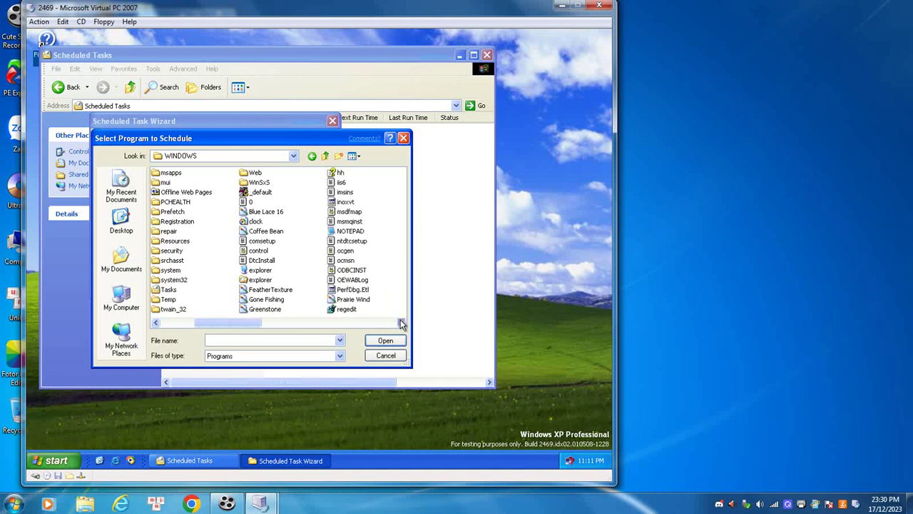
pyautogui.doubleClick(175, 280)
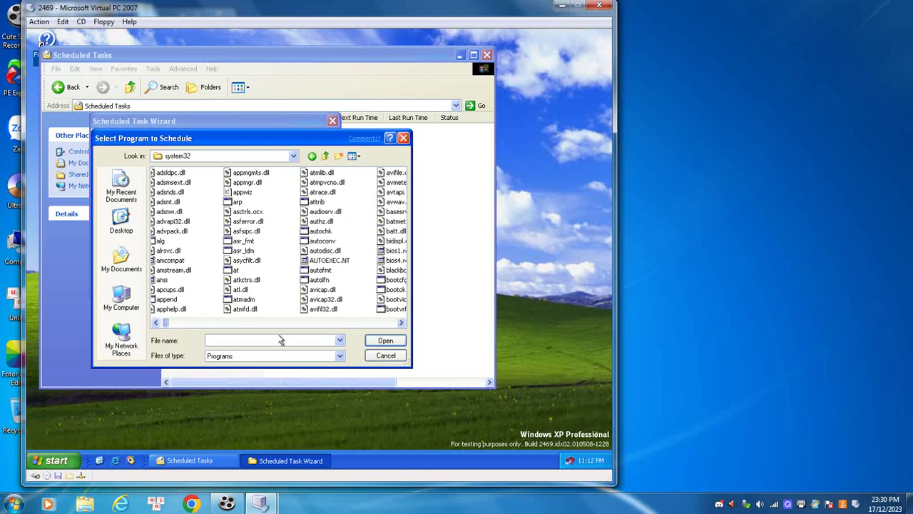
# Find the shutdown program in the system32 folder and choose it as the program to schedule
pyautogui.click(326, 322)
pyautogui.click(315, 323)
pyautogui.moveTo(315, 324); pyautogui.dragTo(339, 326)
pyautogui.click(402, 323)
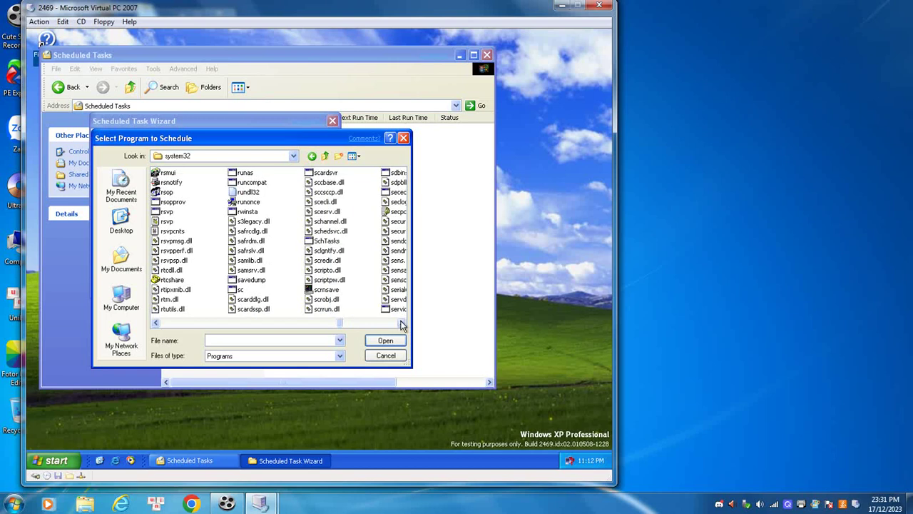
pyautogui.click(402, 323)
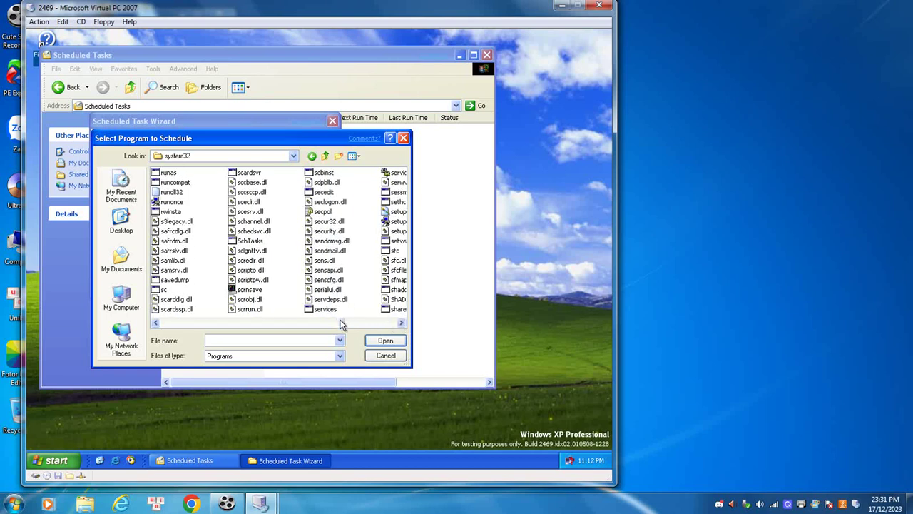
pyautogui.click(402, 324)
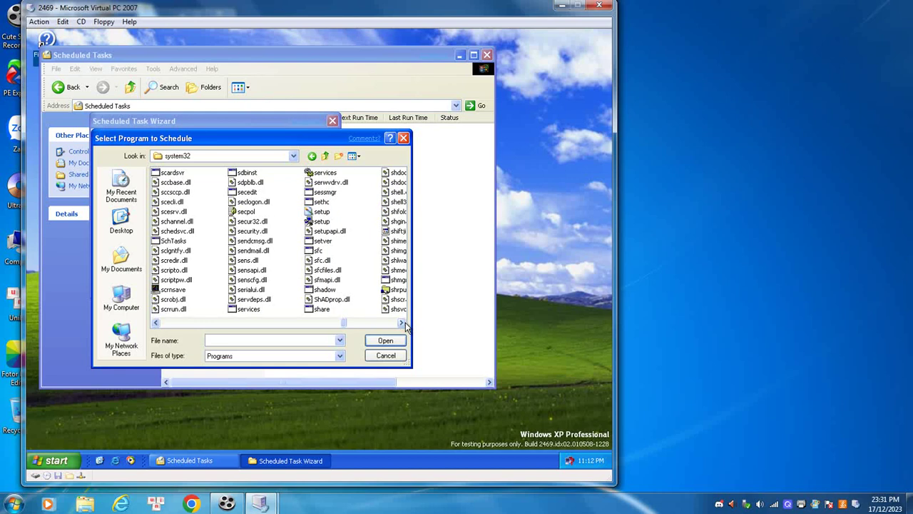
pyautogui.click(402, 323)
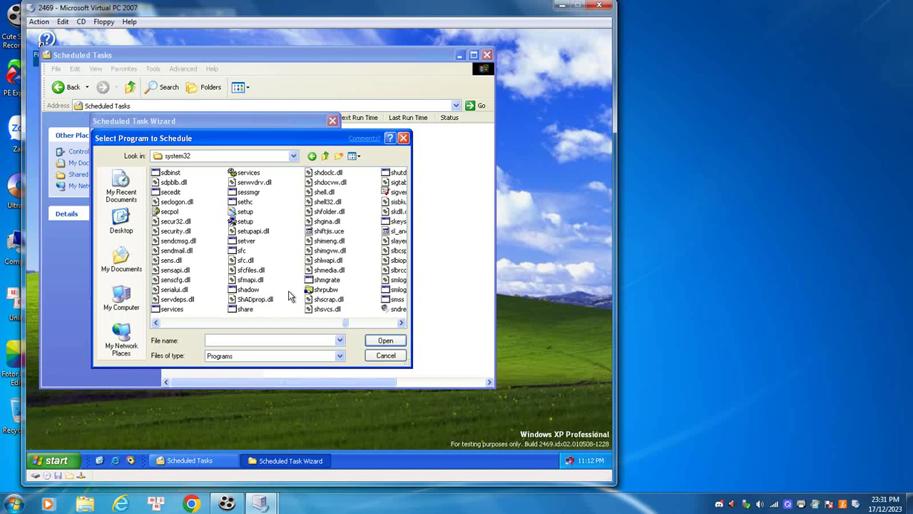
pyautogui.doubleClick(396, 173)
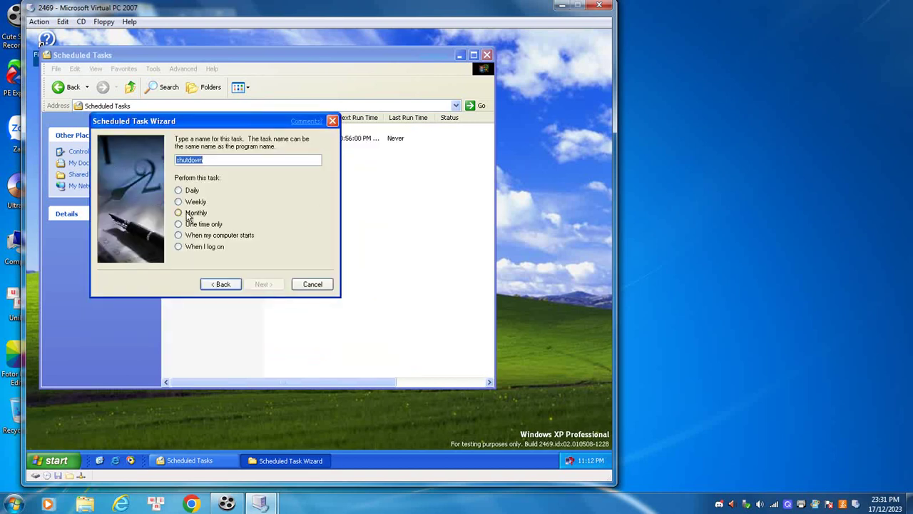
# Schedule the shutdown task daily at 11:14 PM and finish the wizard with the task's advanced properties set to open
pyautogui.click(179, 191)
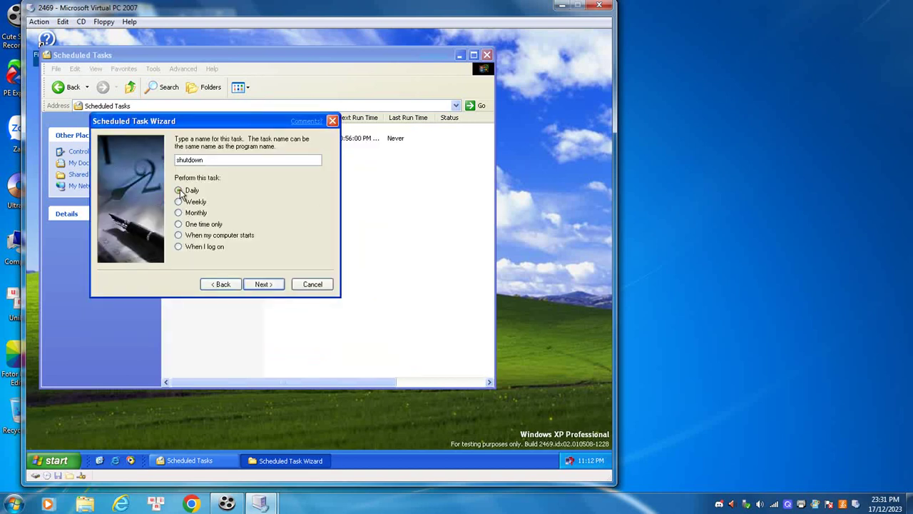
pyautogui.click(283, 286)
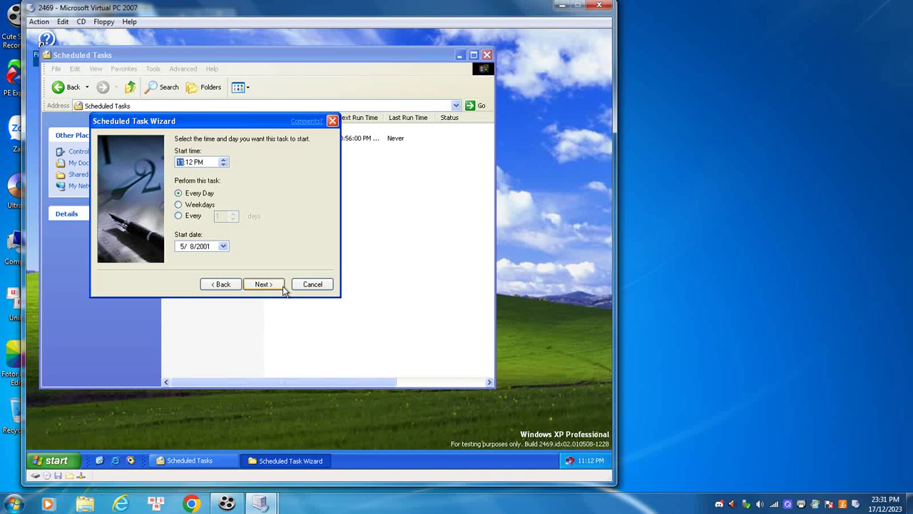
pyautogui.click(194, 163)
pyautogui.write('14')
pyautogui.click(273, 285)
pyautogui.click(273, 285)
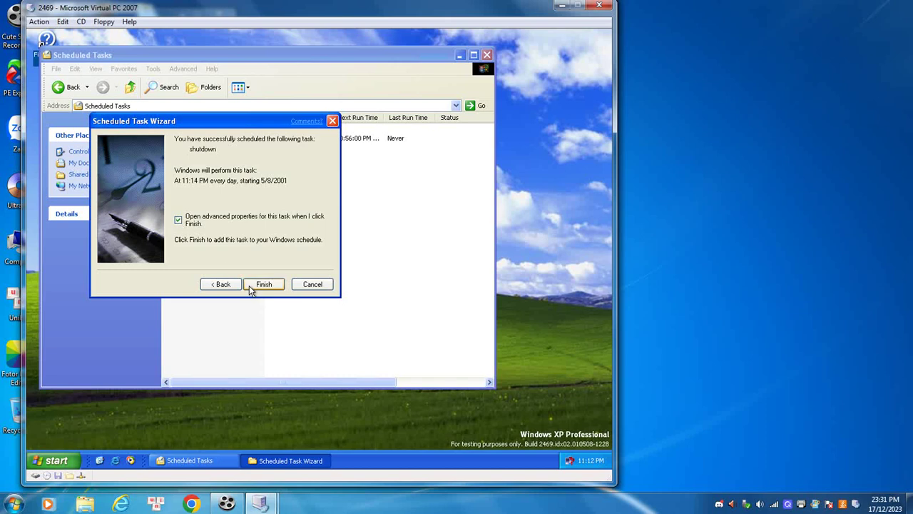
pyautogui.click(250, 285)
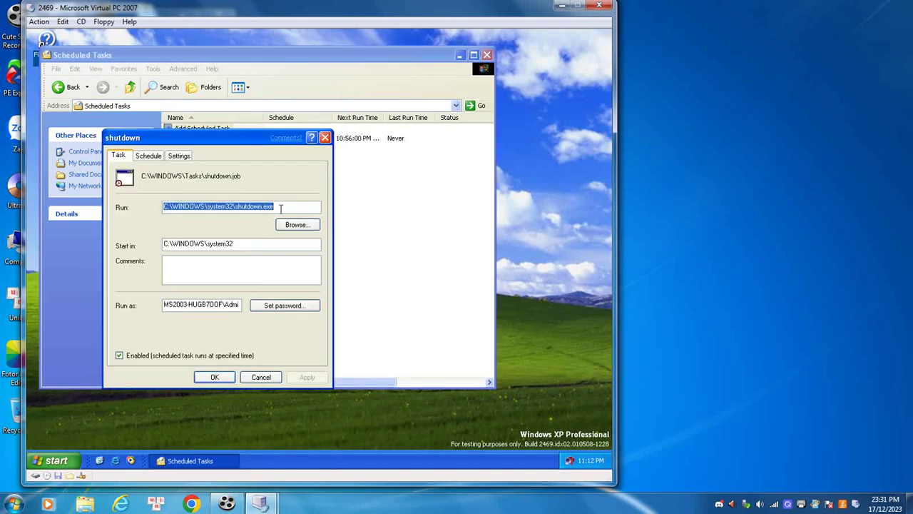
# Append /s to the shutdown task's Run command, enter a row of dots as the comment, and review its schedule and settings
pyautogui.click(281, 209)
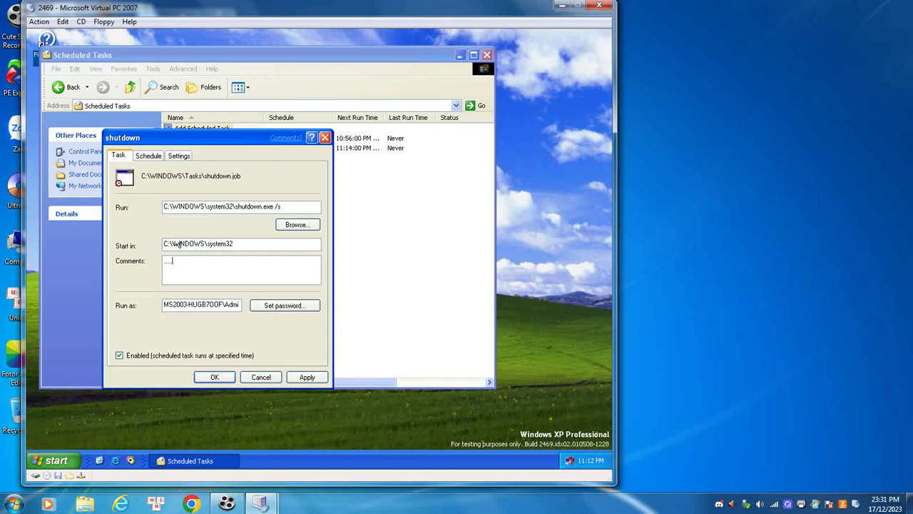
pyautogui.click(150, 157)
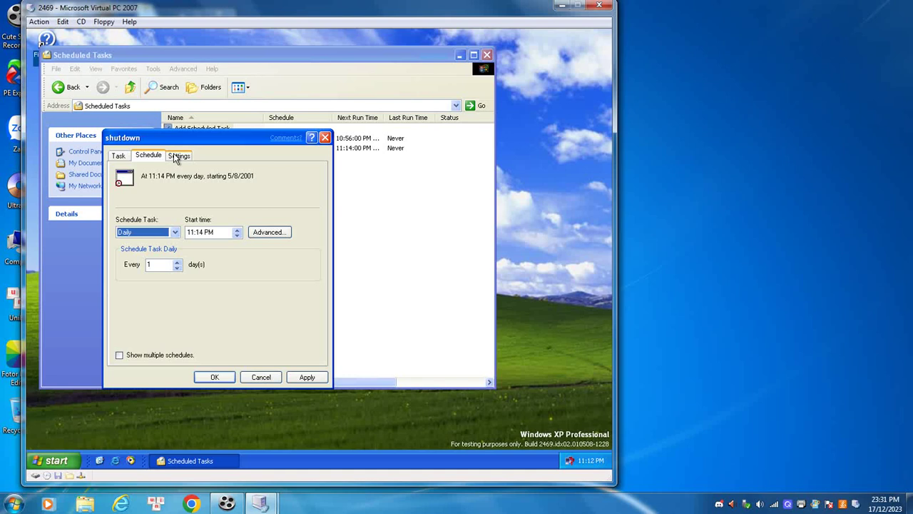
pyautogui.click(177, 157)
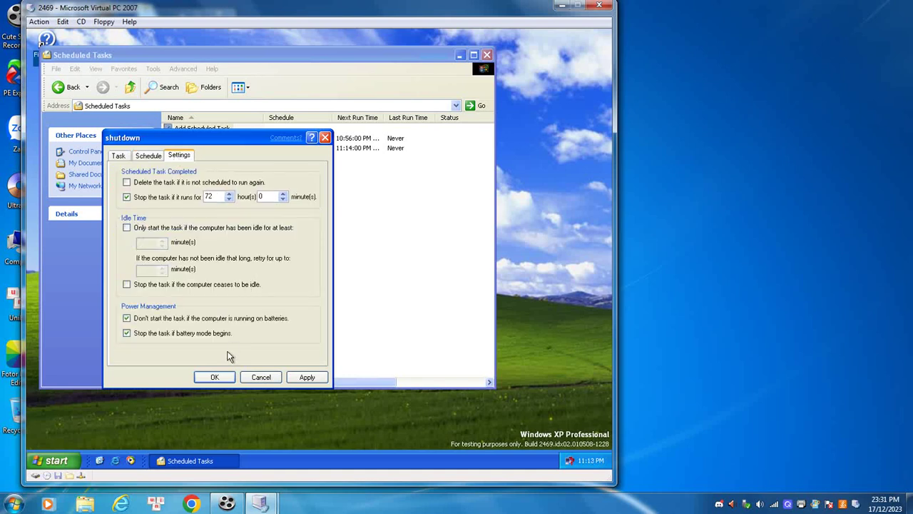
# Save the shutdown task's properties with the account password left blank and close Scheduled Tasks
pyautogui.click(220, 377)
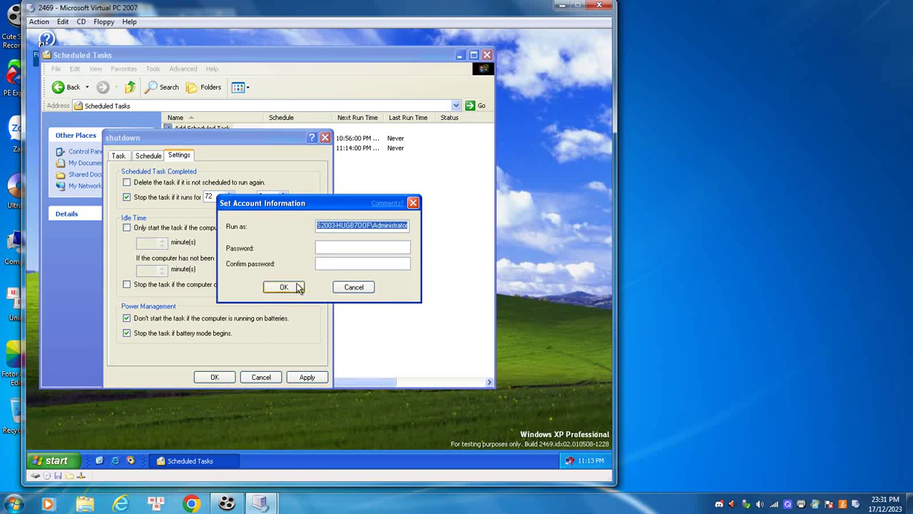
pyautogui.click(295, 287)
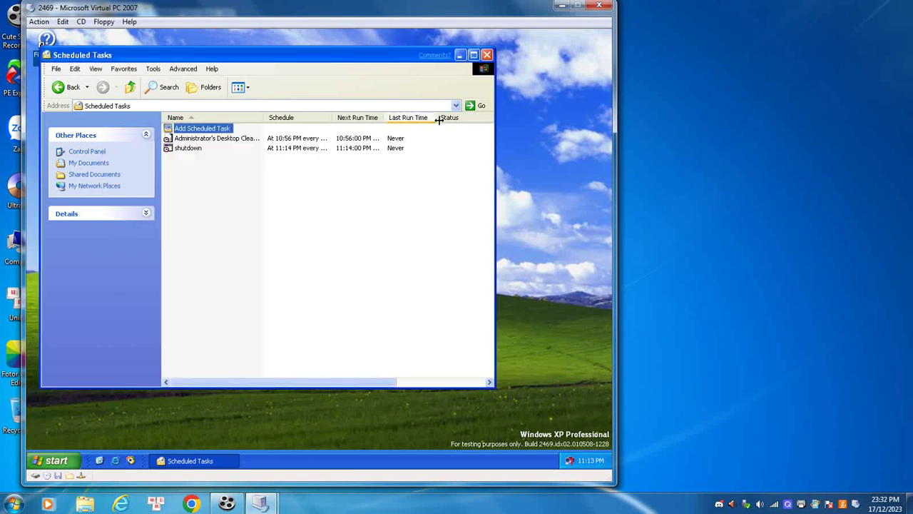
pyautogui.click(485, 56)
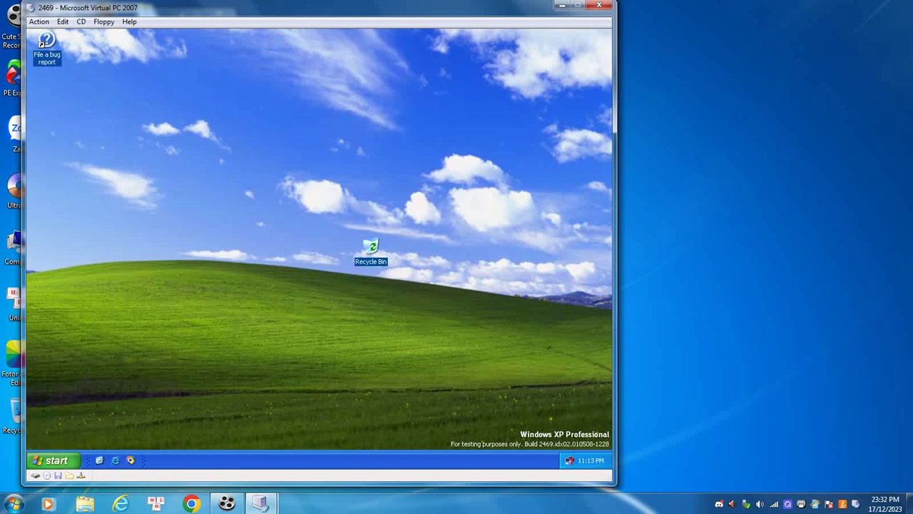
# Open Command Prompt to view its version header and close it again
pyautogui.click(54, 463)
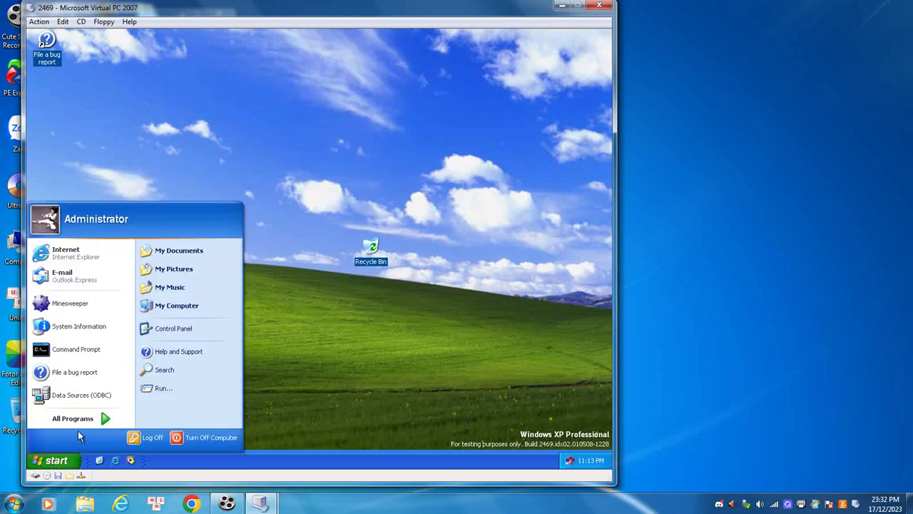
pyautogui.click(102, 356)
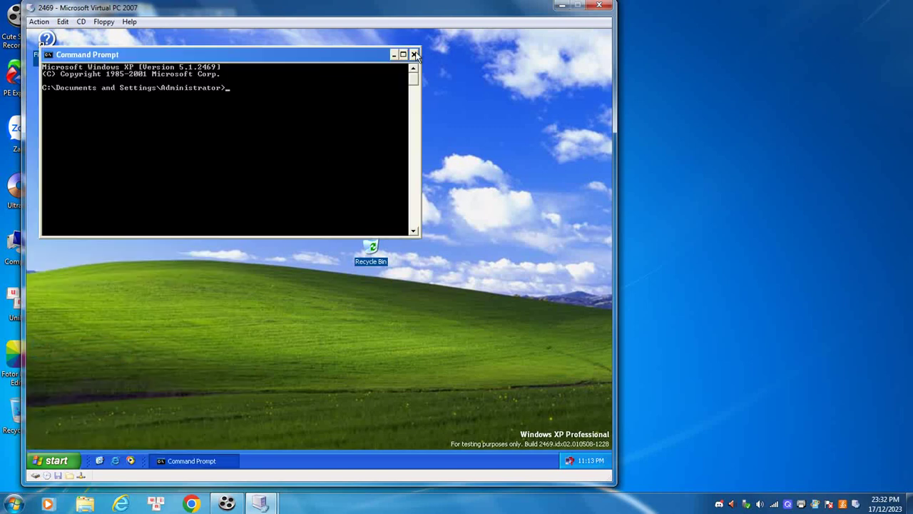
pyautogui.click(415, 54)
# Open the desktop's display properties, preview the Windows XP screen saver full screen and list the other available screen savers
pyautogui.rightClick(415, 52)
pyautogui.click(433, 125)
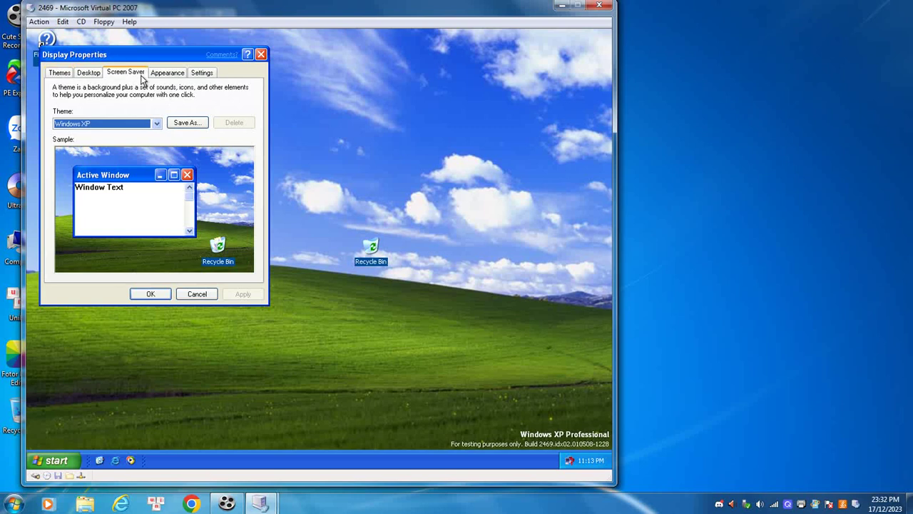
pyautogui.click(141, 76)
pyautogui.click(226, 198)
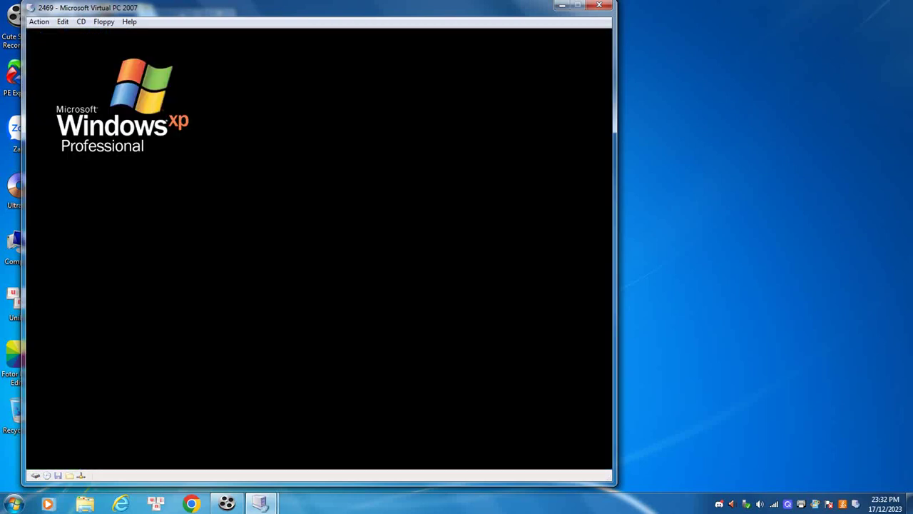
pyautogui.click(150, 200)
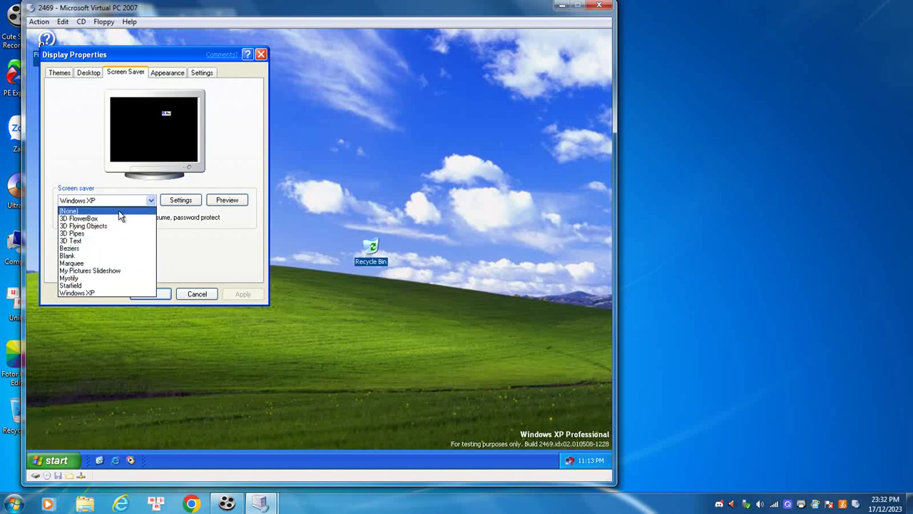
# Preview desktop backgrounds including Blue Lace 16, Ascent, Windows XP, Wind and Vortec space, and close the display properties without applying any
pyautogui.click(96, 73)
pyautogui.click(92, 72)
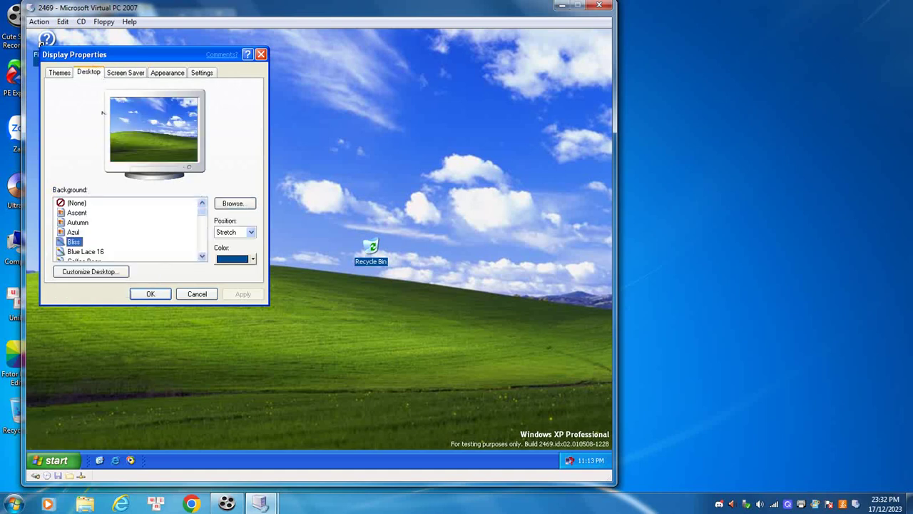
pyautogui.click(98, 253)
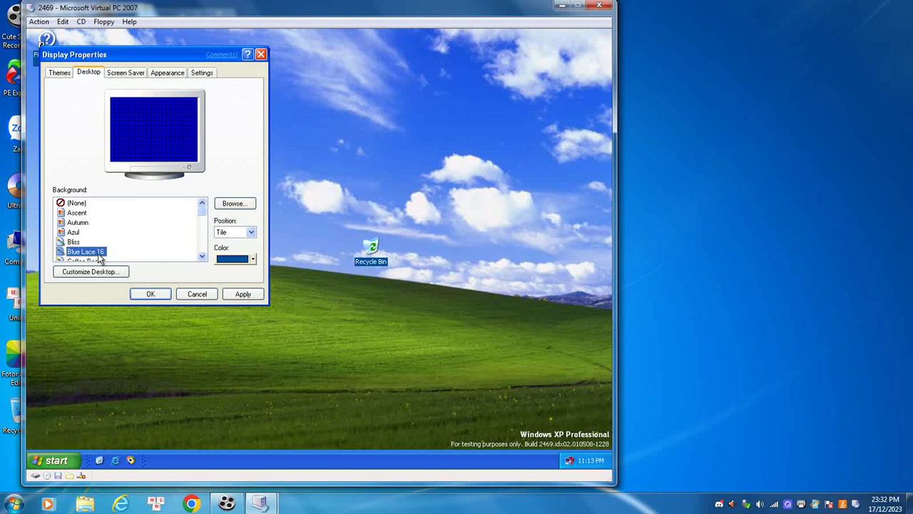
pyautogui.click(81, 223)
pyautogui.click(78, 213)
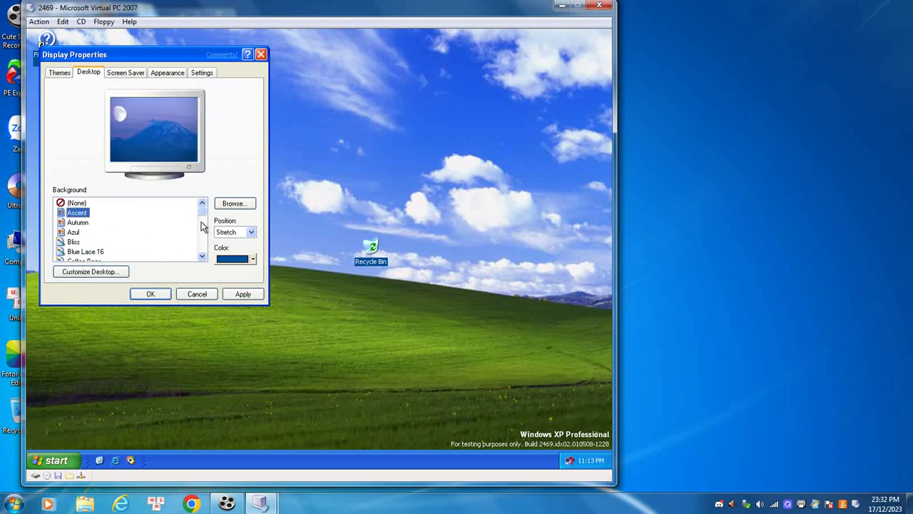
pyautogui.moveTo(203, 213); pyautogui.dragTo(203, 254)
pyautogui.click(84, 243)
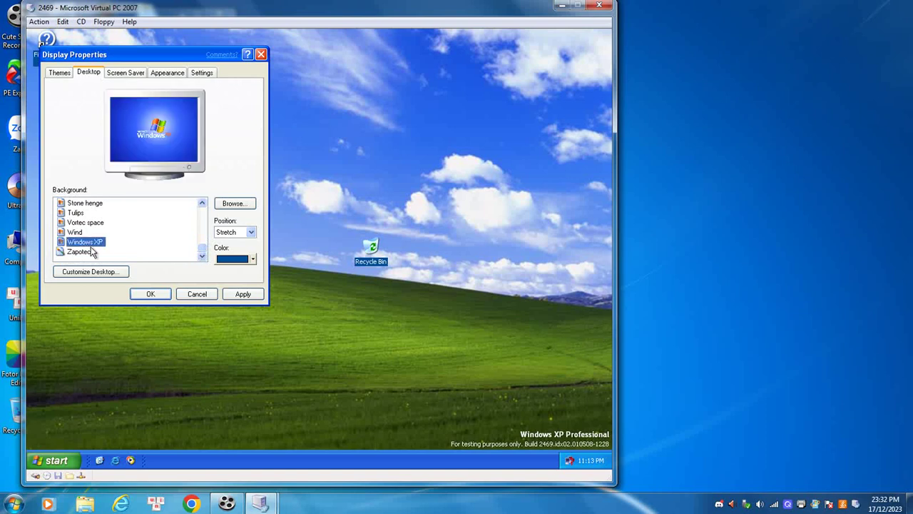
pyautogui.click(68, 232)
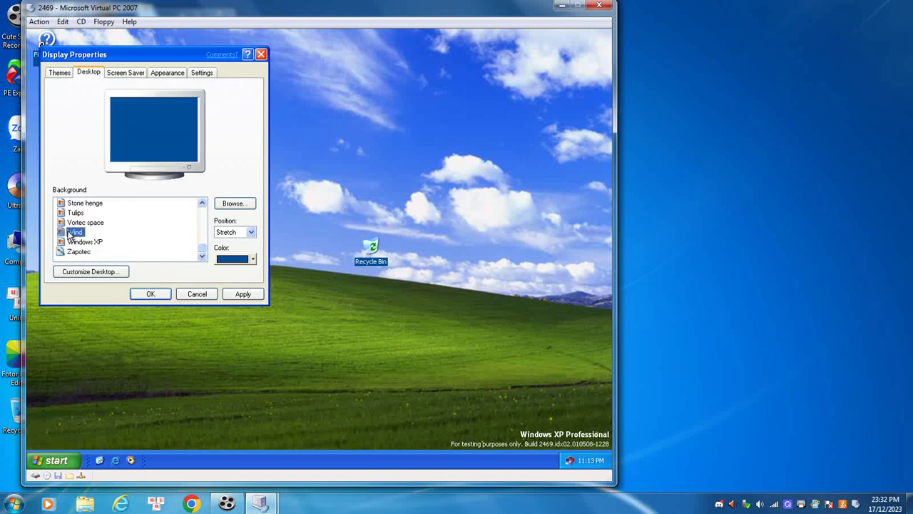
pyautogui.click(79, 223)
pyautogui.click(196, 295)
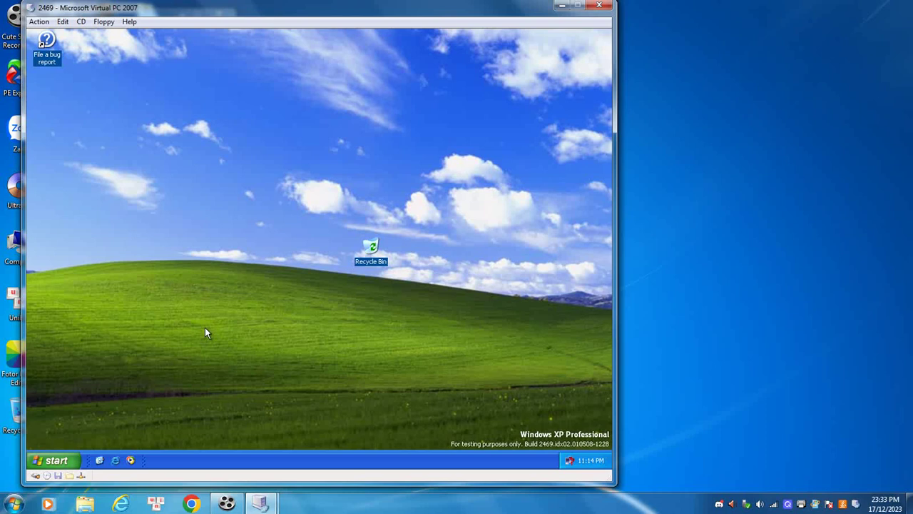
# Reopen Scheduled Tasks from Control Panel
pyautogui.click(39, 464)
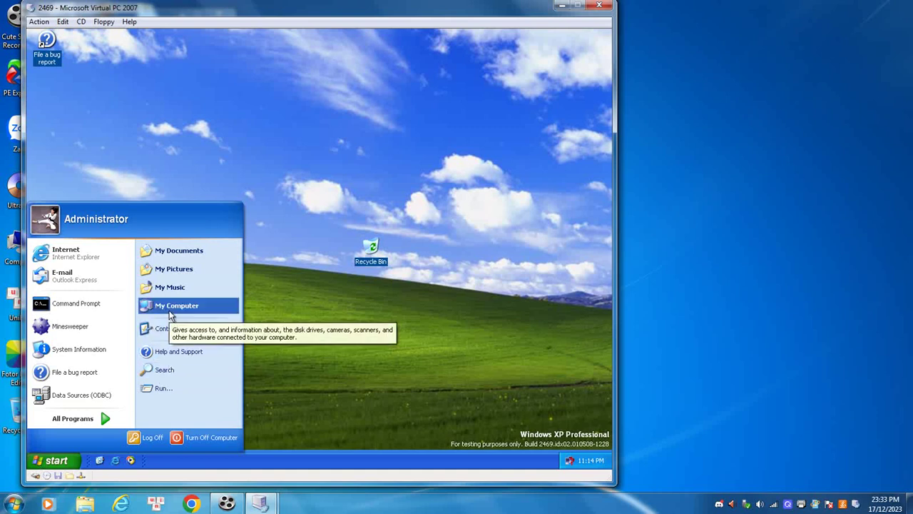
pyautogui.moveTo(166, 330); pyautogui.dragTo(168, 334)
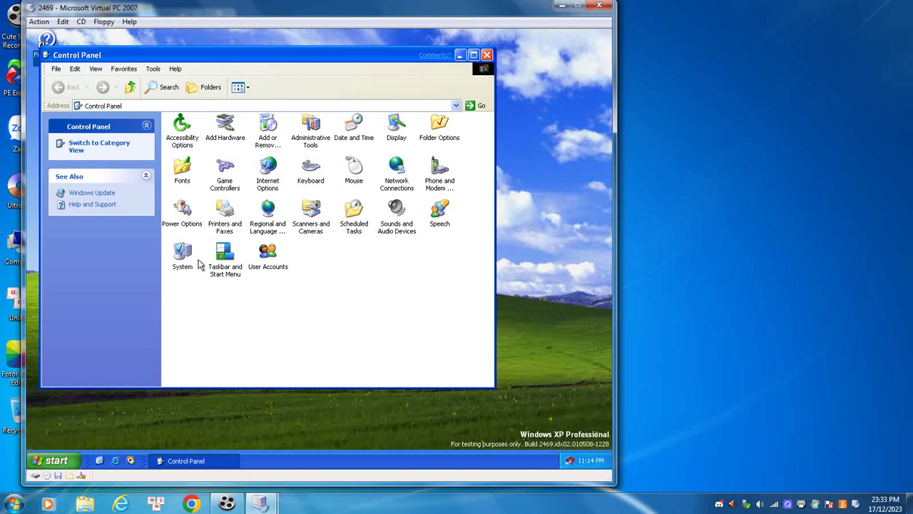
pyautogui.doubleClick(351, 217)
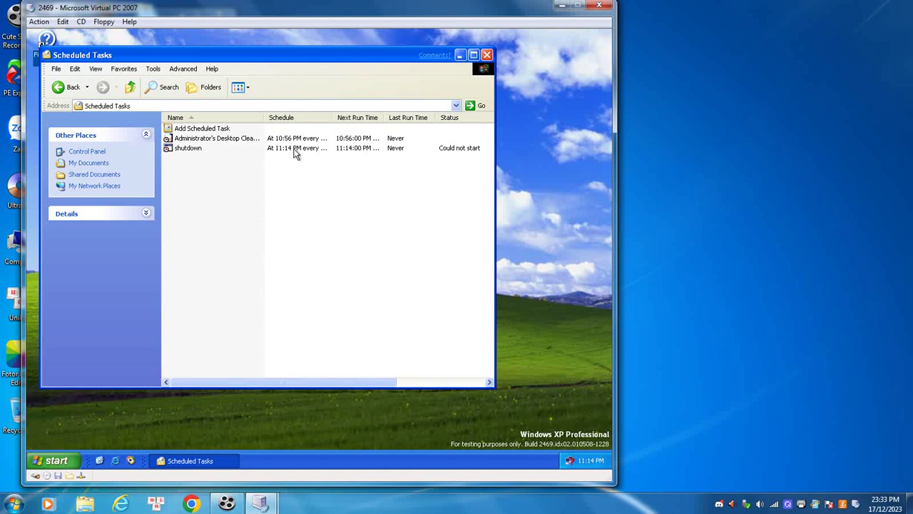
# Set the shutdown task's daily start time to 11:15 PM and save its properties
pyautogui.doubleClick(197, 149)
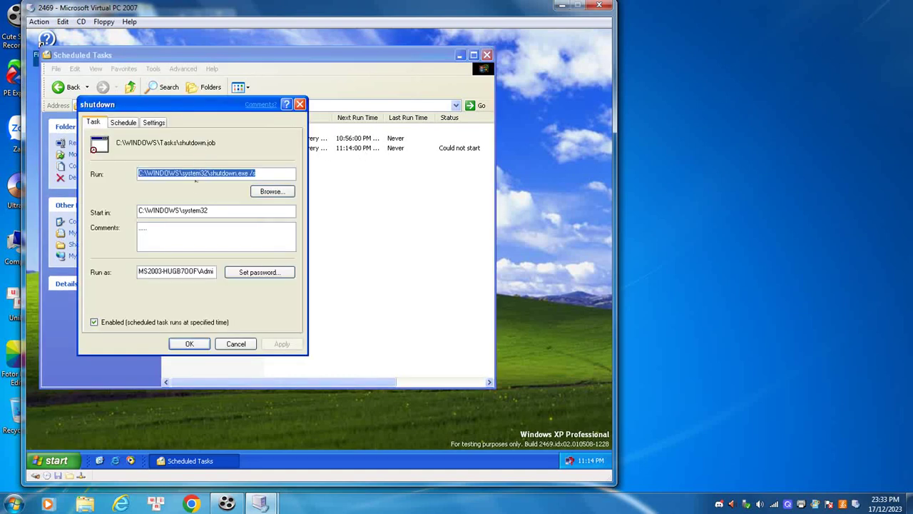
pyautogui.click(148, 123)
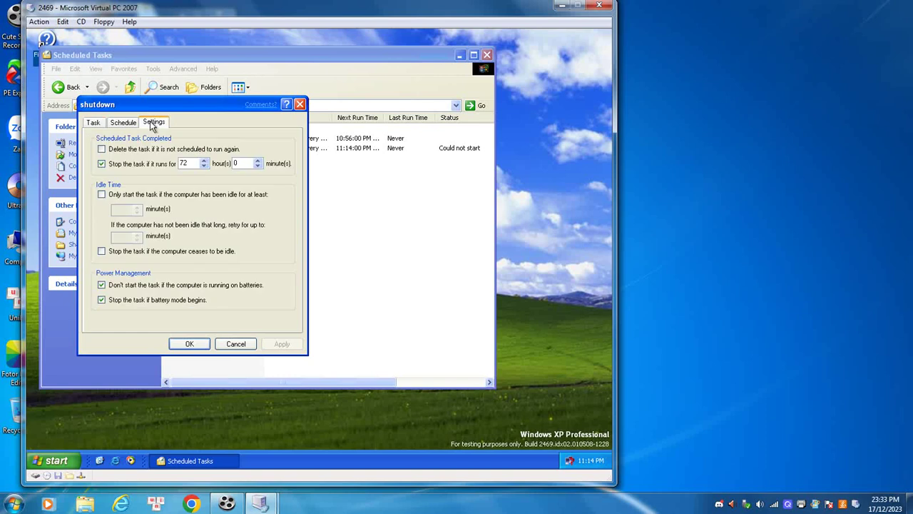
pyautogui.click(140, 124)
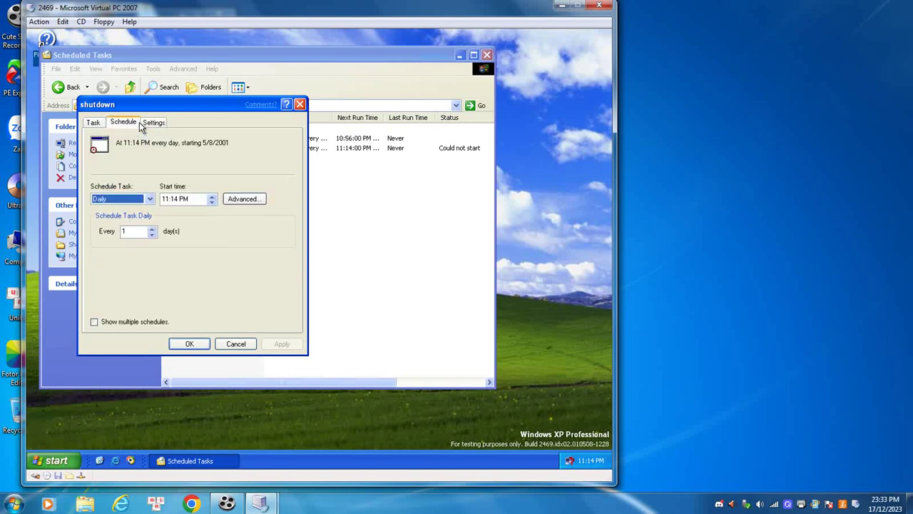
pyautogui.click(178, 201)
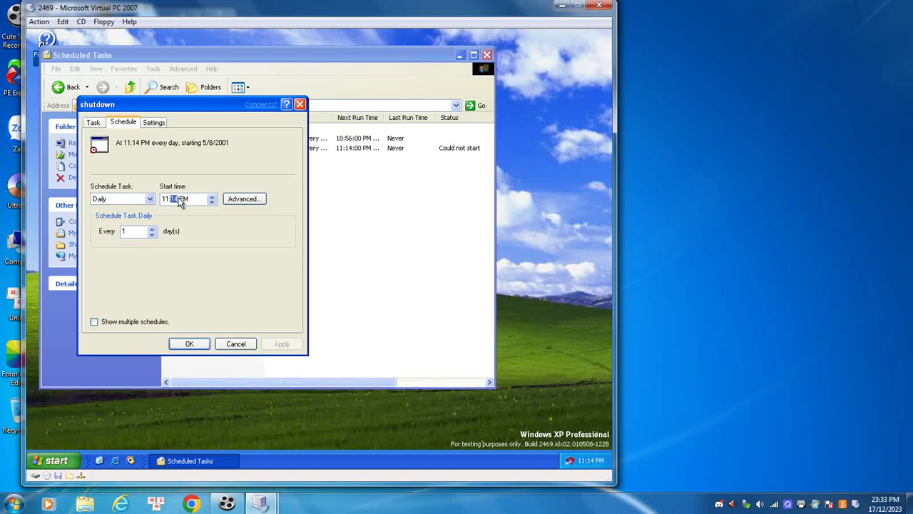
pyautogui.write('15')
pyautogui.click(280, 344)
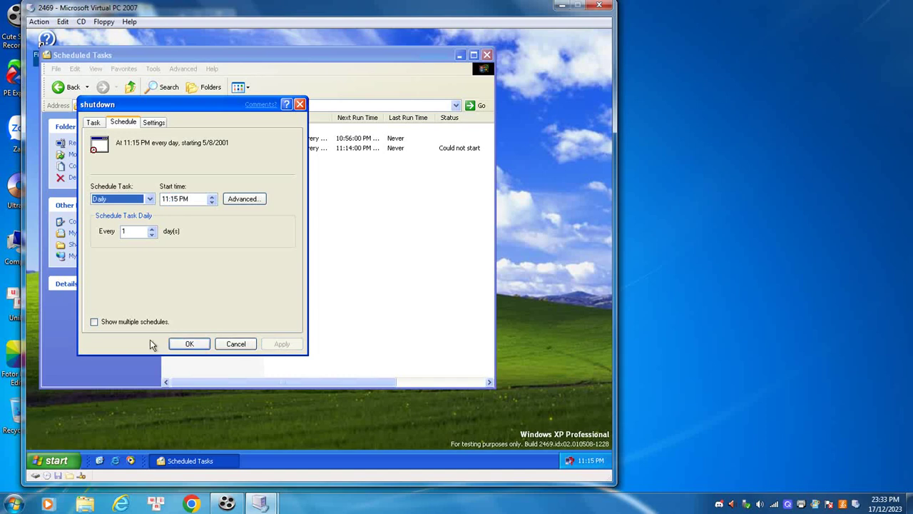
pyautogui.click(187, 345)
pyautogui.click(473, 152)
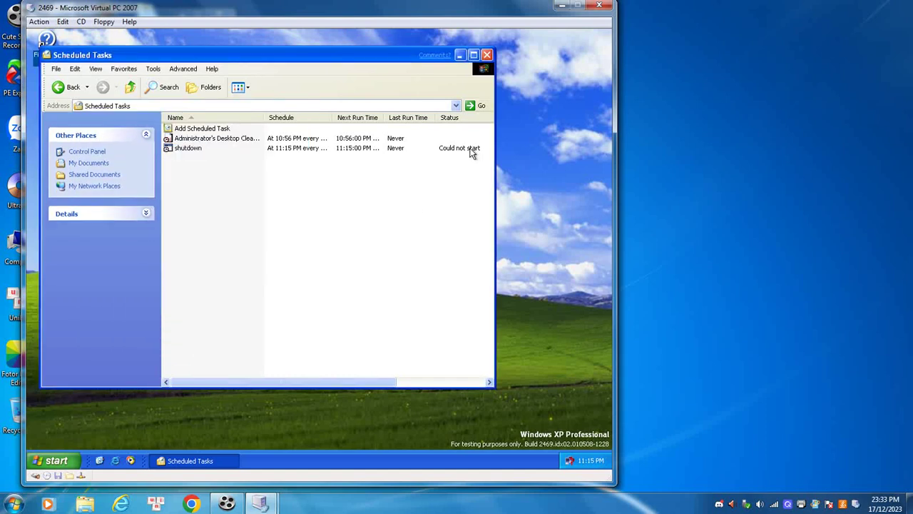
# In the shutdown task's settings, turn off both power management options for running on batteries and battery mode
pyautogui.doubleClick(200, 150)
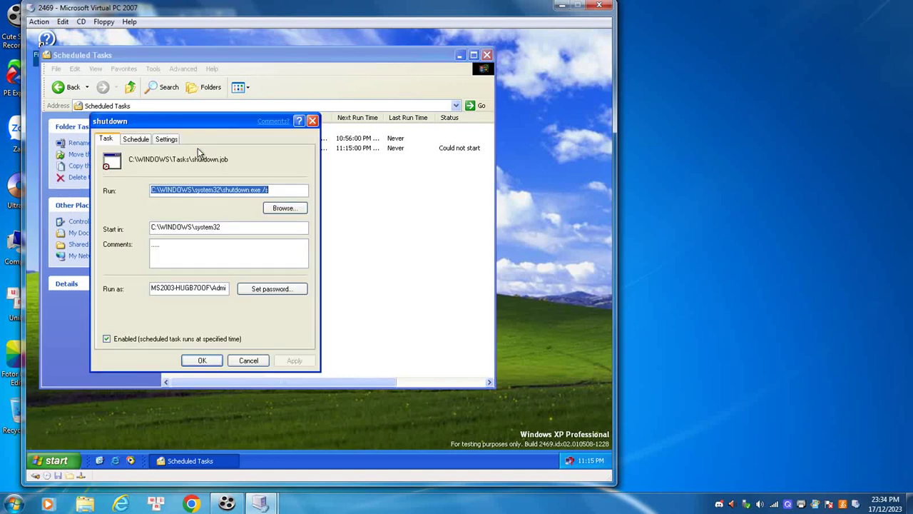
pyautogui.click(167, 140)
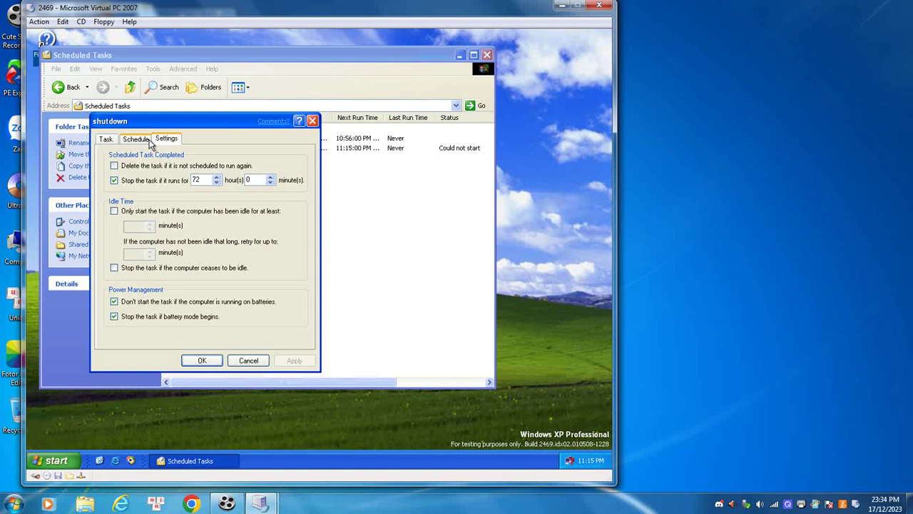
pyautogui.click(114, 301)
pyautogui.click(114, 316)
# Set the shutdown task's daily start time to 11:16 PM and save its properties
pyautogui.click(106, 139)
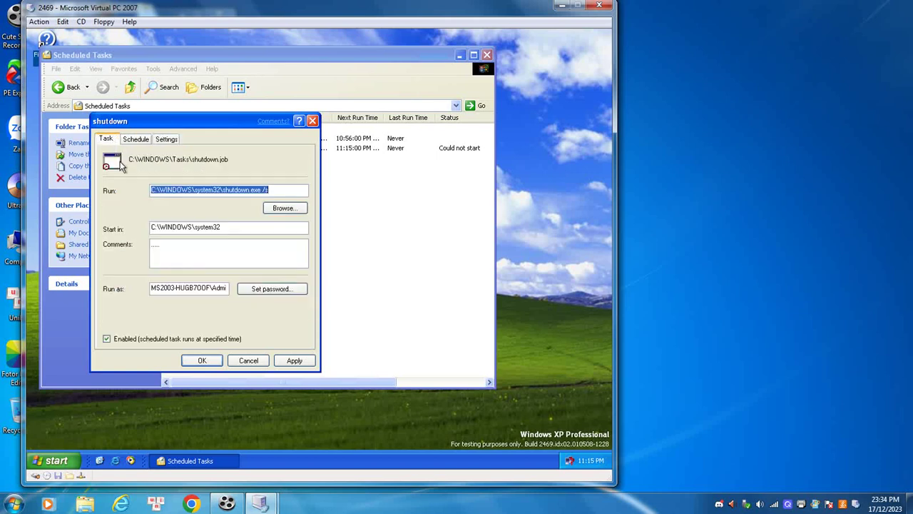
pyautogui.click(137, 139)
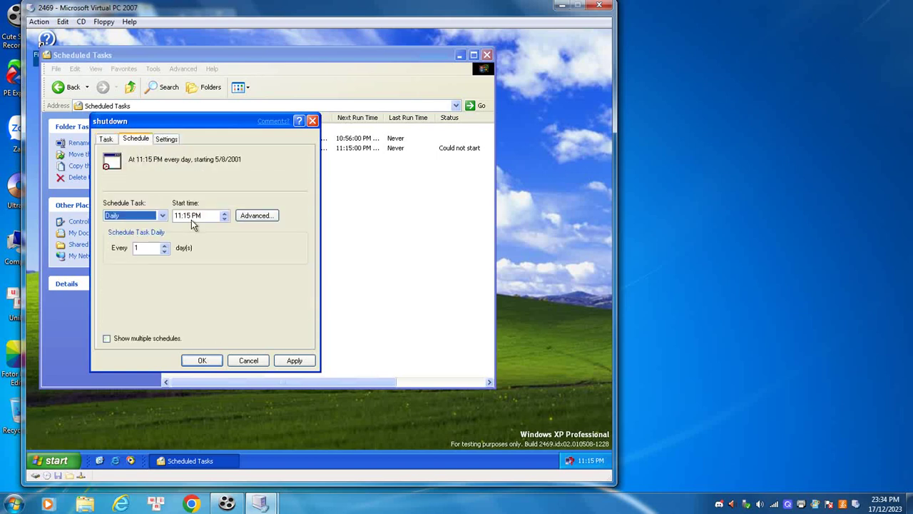
pyautogui.click(189, 217)
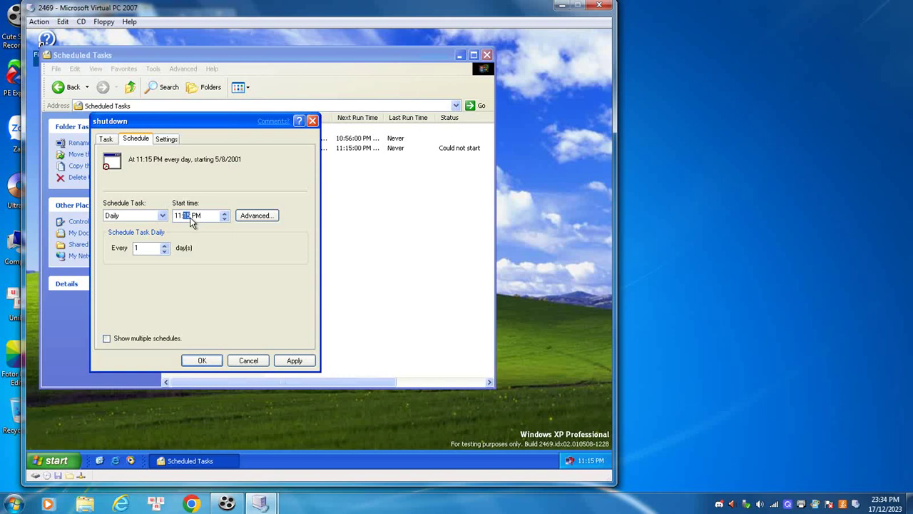
pyautogui.click(199, 361)
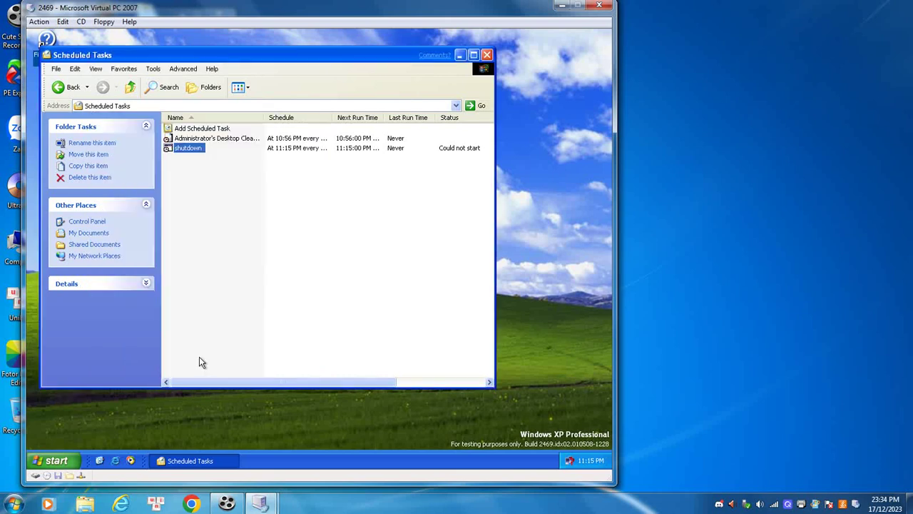
pyautogui.click(446, 155)
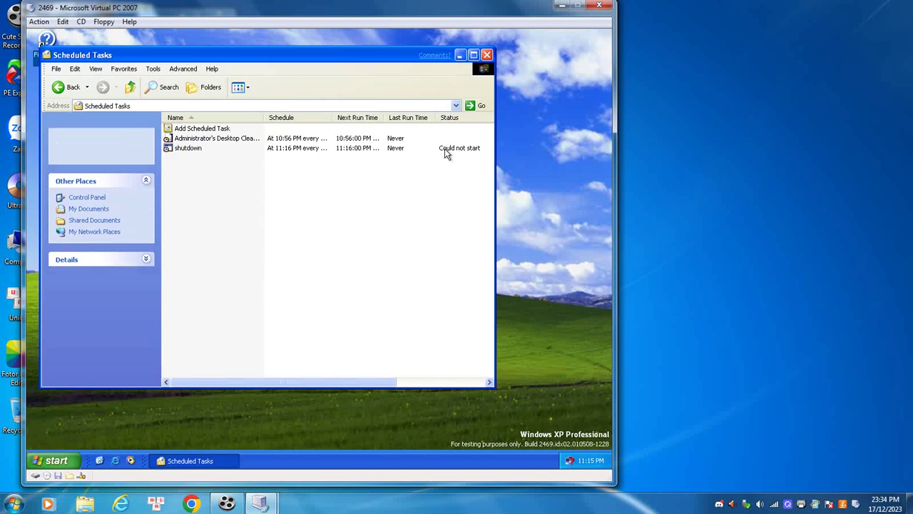
# Turn off the shutdown task's option to stop after a set running time and save its properties
pyautogui.doubleClick(180, 151)
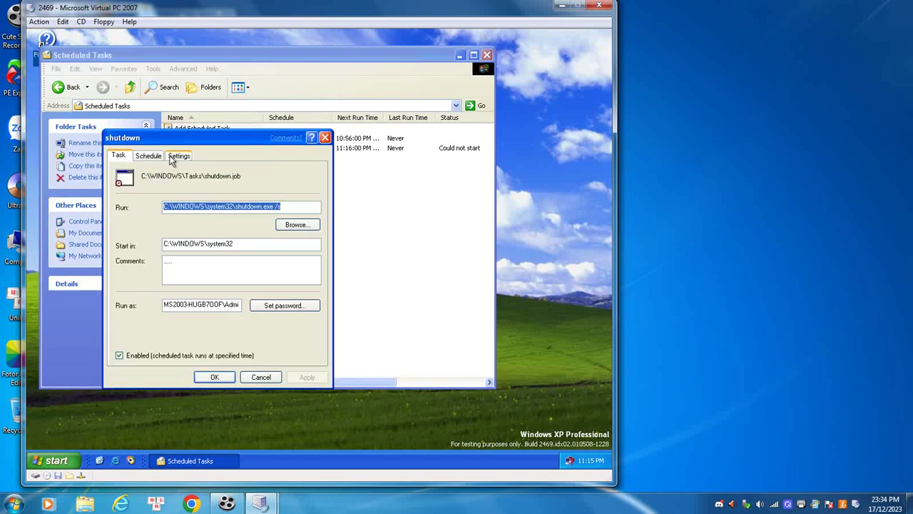
pyautogui.click(151, 156)
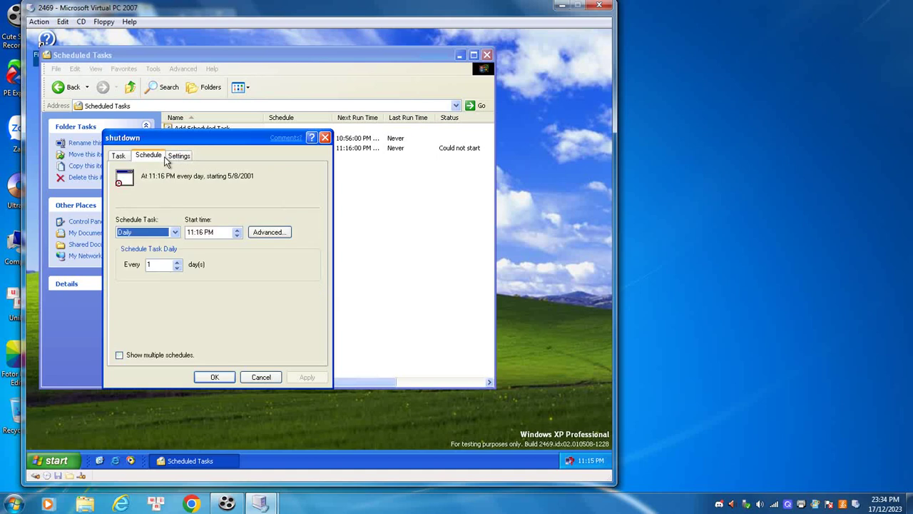
pyautogui.click(180, 157)
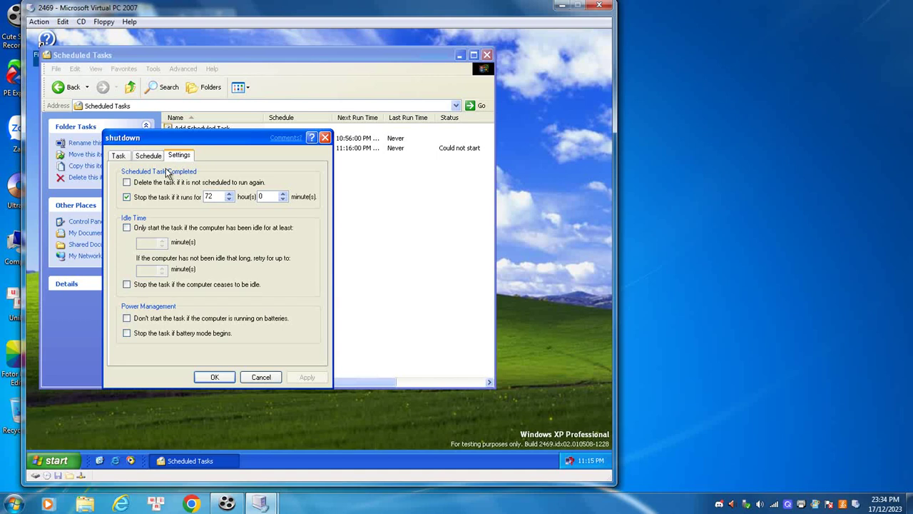
pyautogui.click(128, 197)
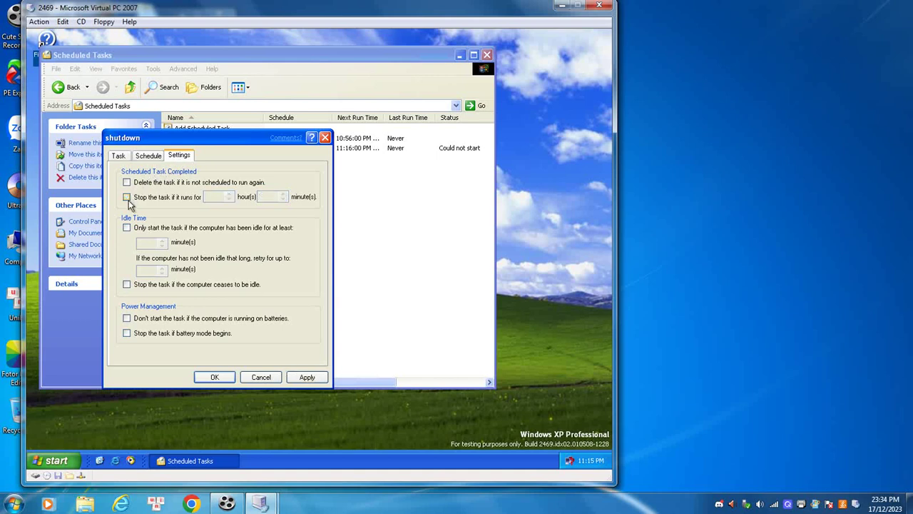
pyautogui.click(308, 378)
pyautogui.click(222, 379)
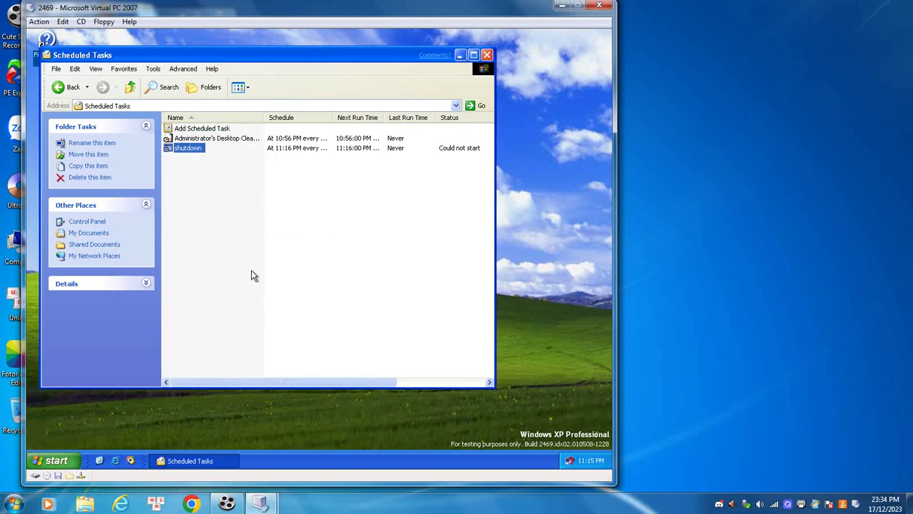
# View the advanced schedule options of the shutdown task and close them without changes
pyautogui.doubleClick(182, 150)
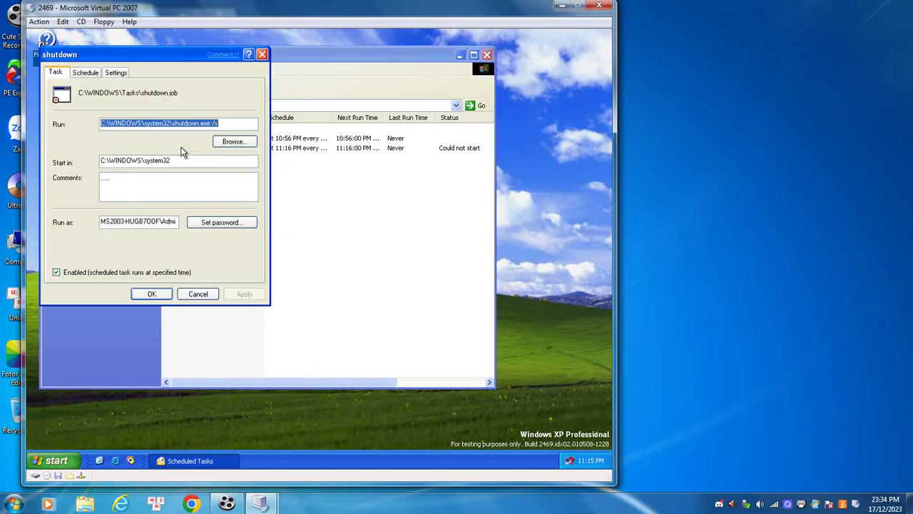
pyautogui.click(94, 74)
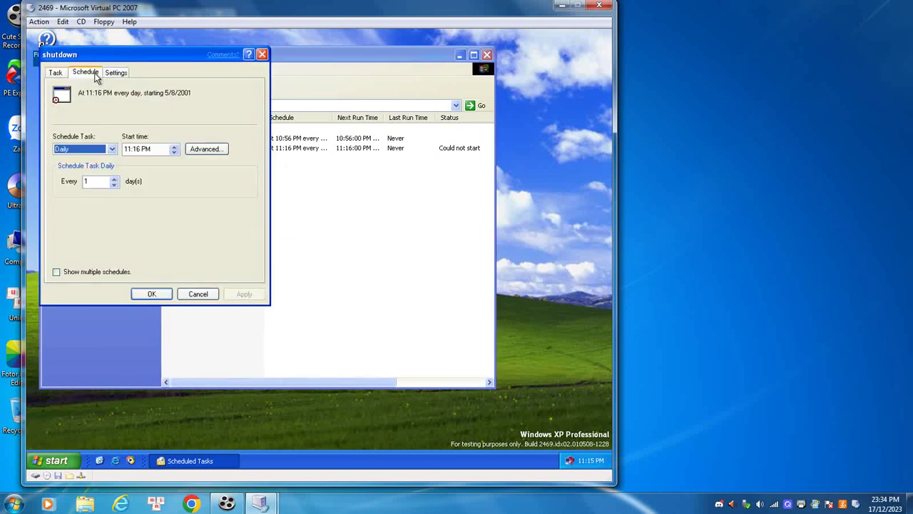
pyautogui.click(204, 151)
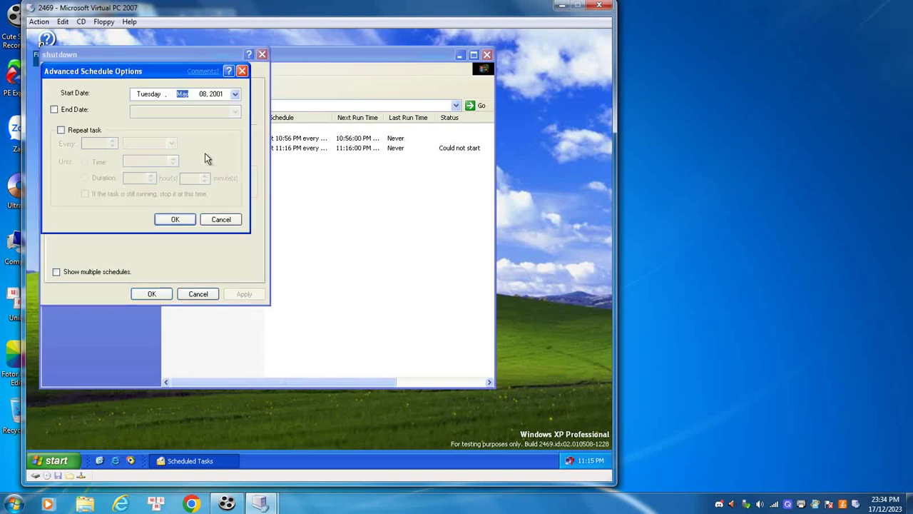
pyautogui.click(241, 71)
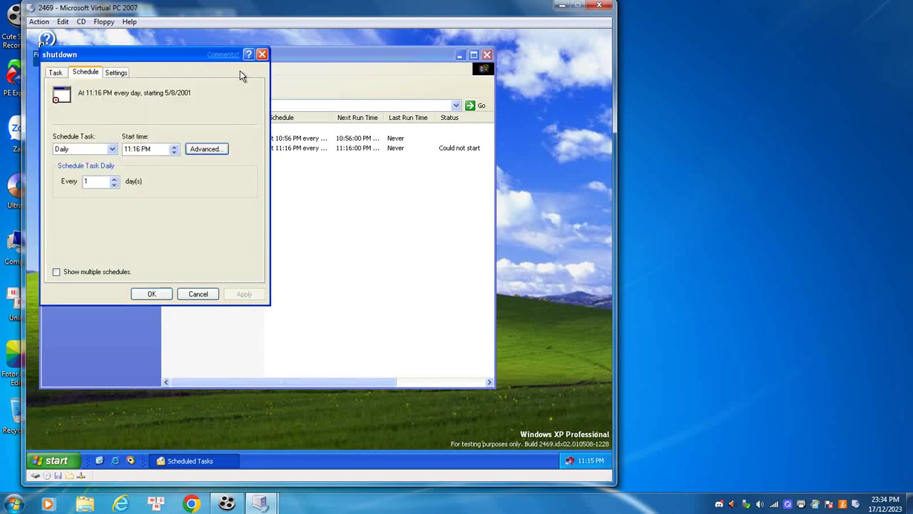
# Change the shutdown task's run command to C:\WINDOWS\system32\shutdown.exe -s -t 15 and save it, leaving the account password blank
pyautogui.click(53, 73)
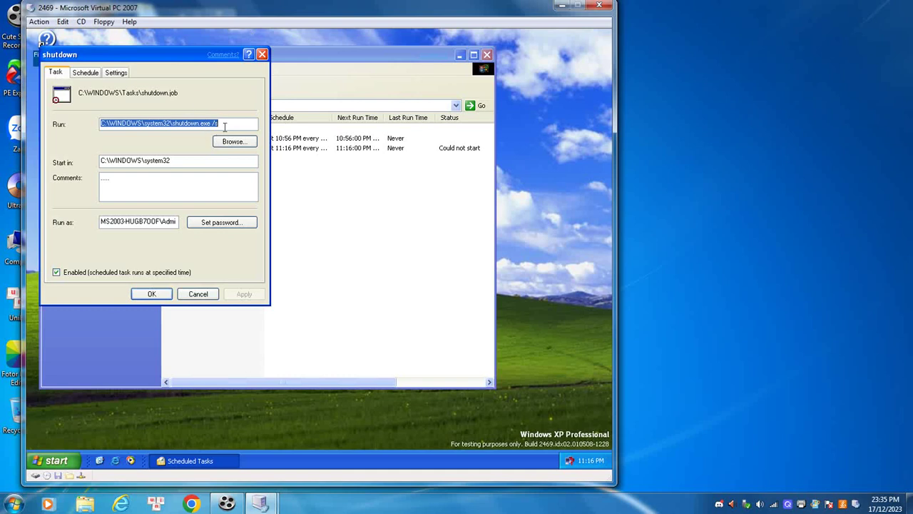
pyautogui.click(227, 124)
pyautogui.press('BackSpace')
pyautogui.press('BackSpace')
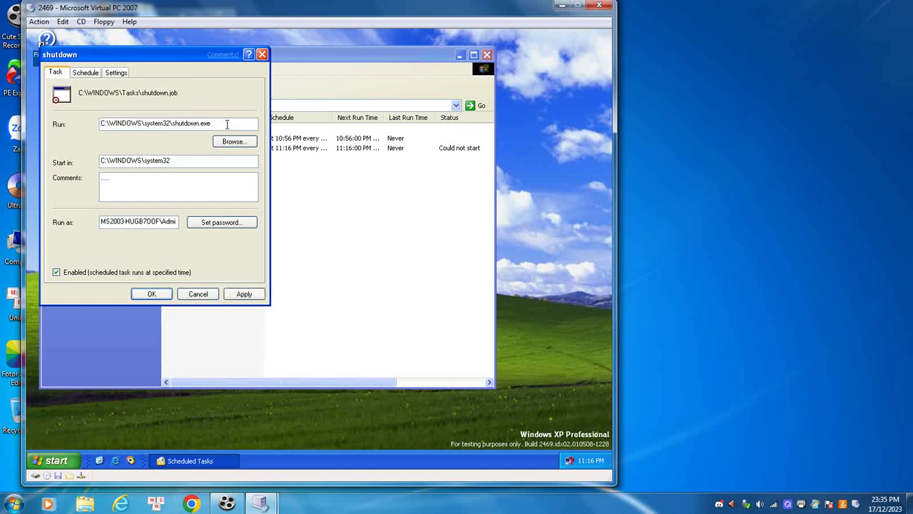
pyautogui.write('-s -t 15')
pyautogui.click(152, 294)
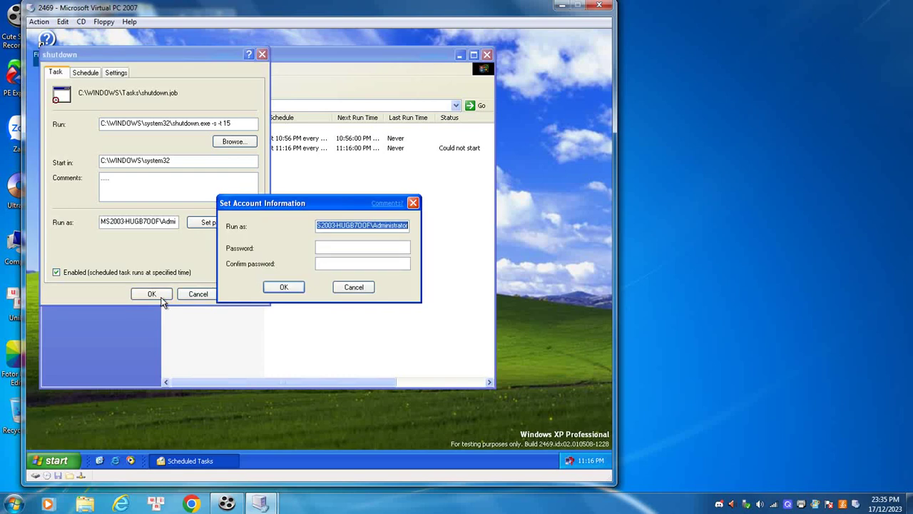
pyautogui.click(284, 287)
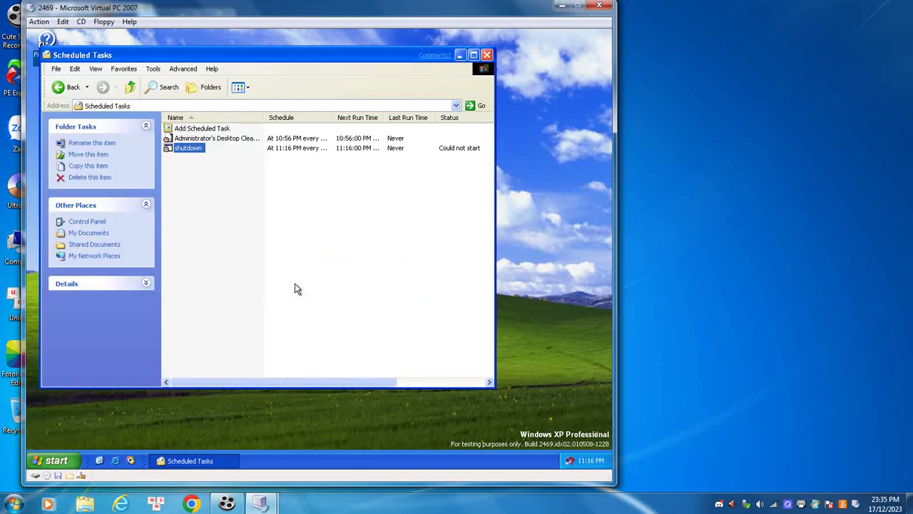
# Set the shutdown task's daily start time to 11:17 PM and save its properties
pyautogui.doubleClick(178, 149)
pyautogui.click(85, 72)
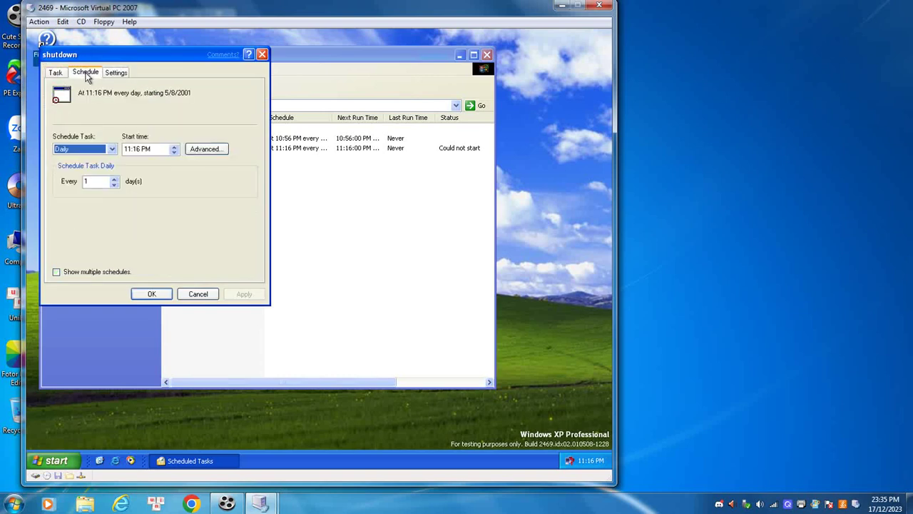
pyautogui.click(142, 153)
pyautogui.press('Up')
pyautogui.click(149, 294)
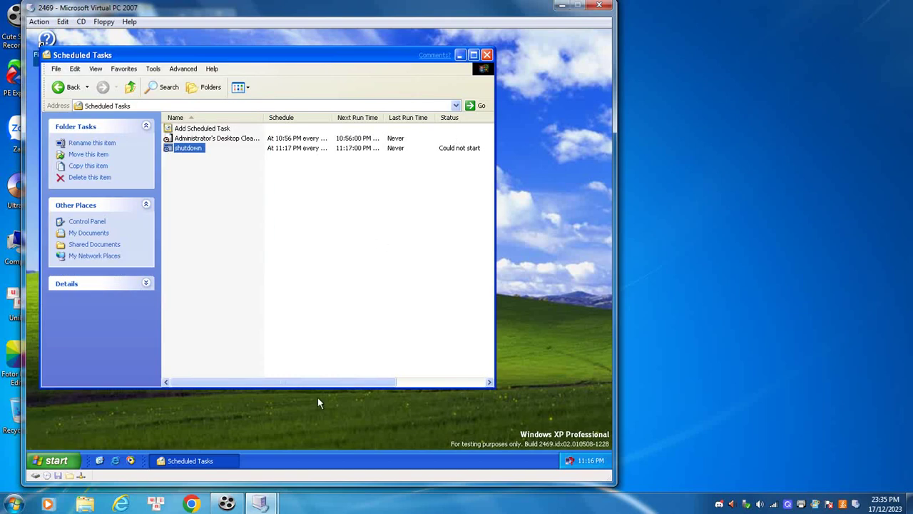
# Check the run time, status, last result and creator details of the scheduled tasks
pyautogui.moveTo(328, 382); pyautogui.dragTo(425, 385)
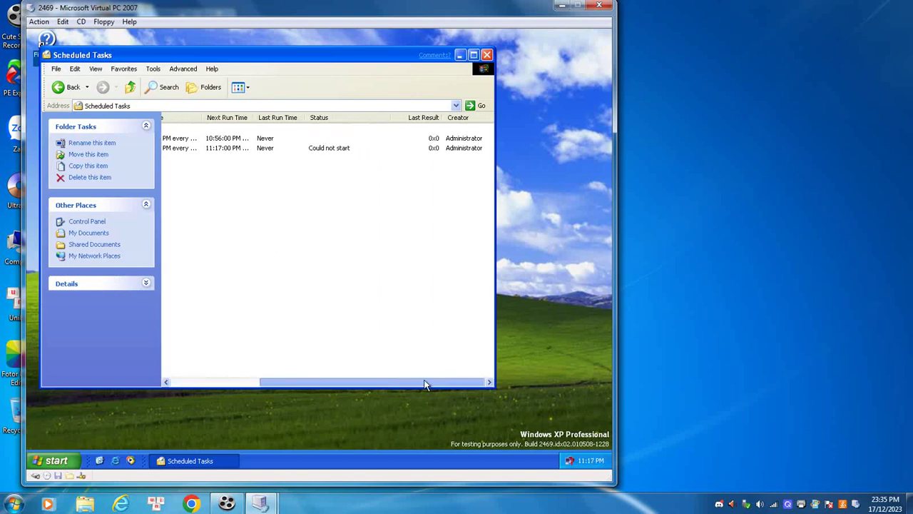
pyautogui.click(324, 151)
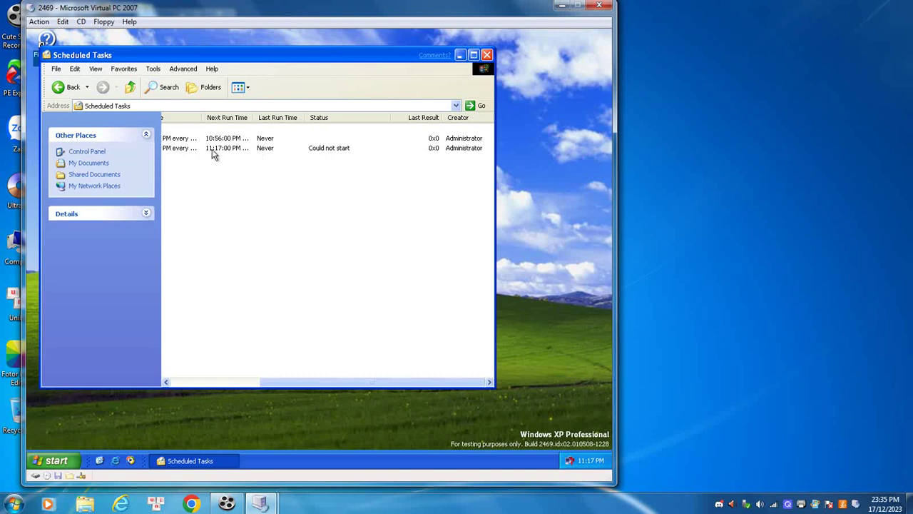
pyautogui.moveTo(289, 381); pyautogui.dragTo(210, 361)
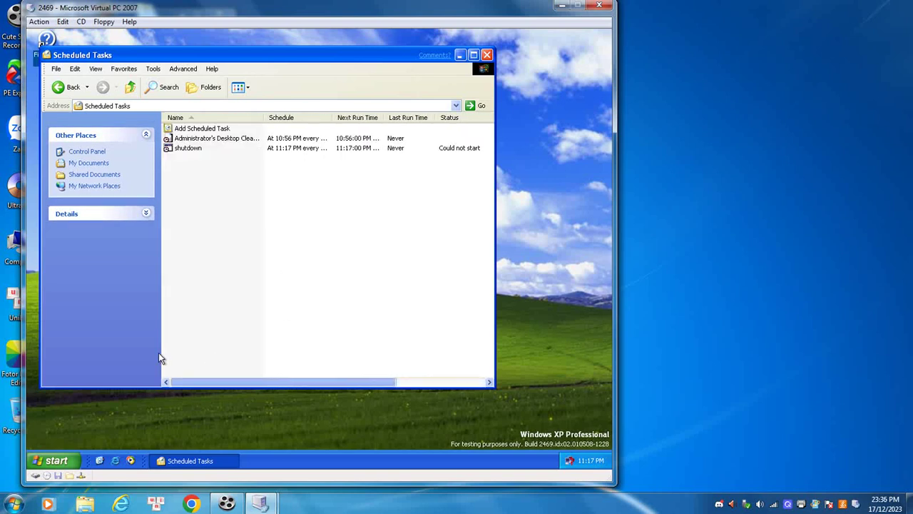
# Review the run command, schedule and settings of the Desktop Cleanup monitor task, and close its properties
pyautogui.doubleClick(197, 139)
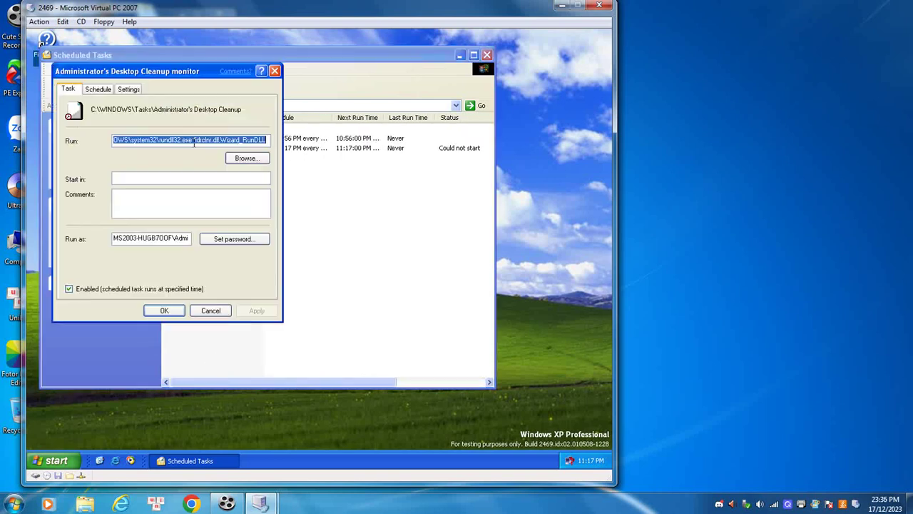
pyautogui.click(98, 90)
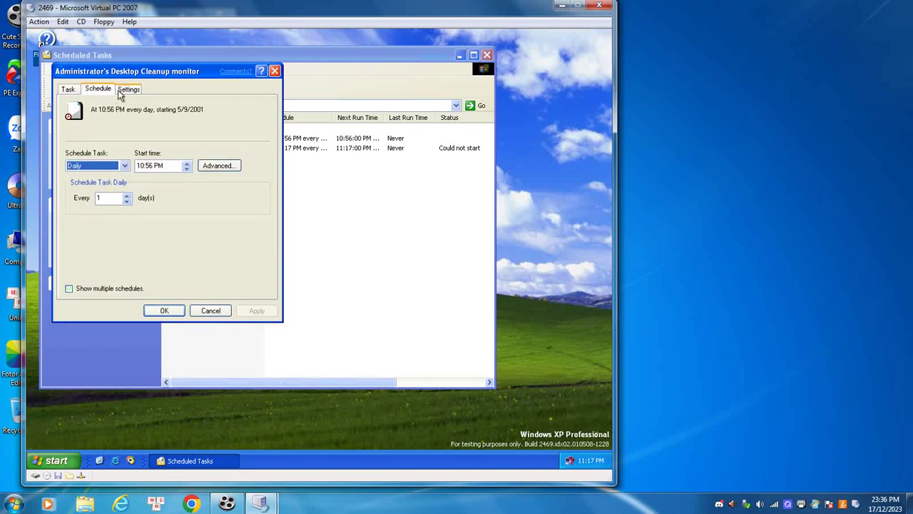
pyautogui.click(128, 89)
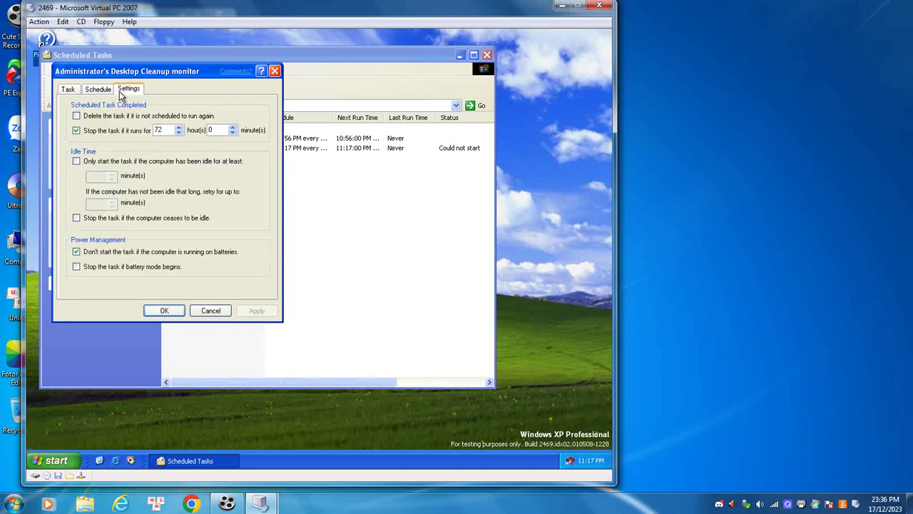
pyautogui.click(275, 71)
# Disable the shutdown task so it does not run at its specified time, and save its properties
pyautogui.doubleClick(180, 149)
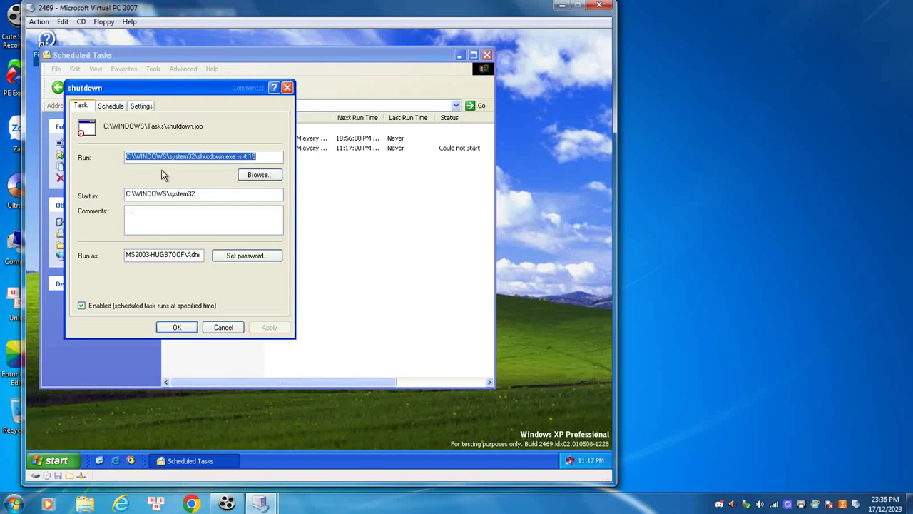
pyautogui.click(135, 305)
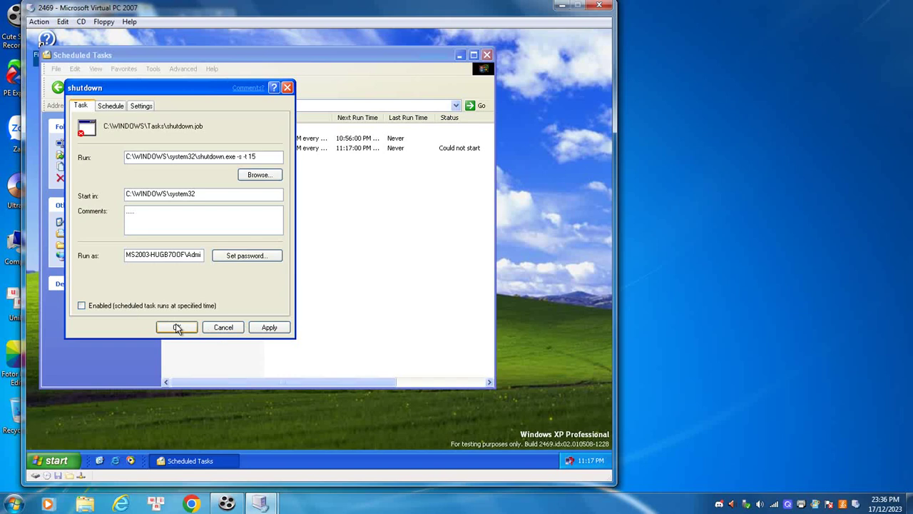
pyautogui.click(177, 327)
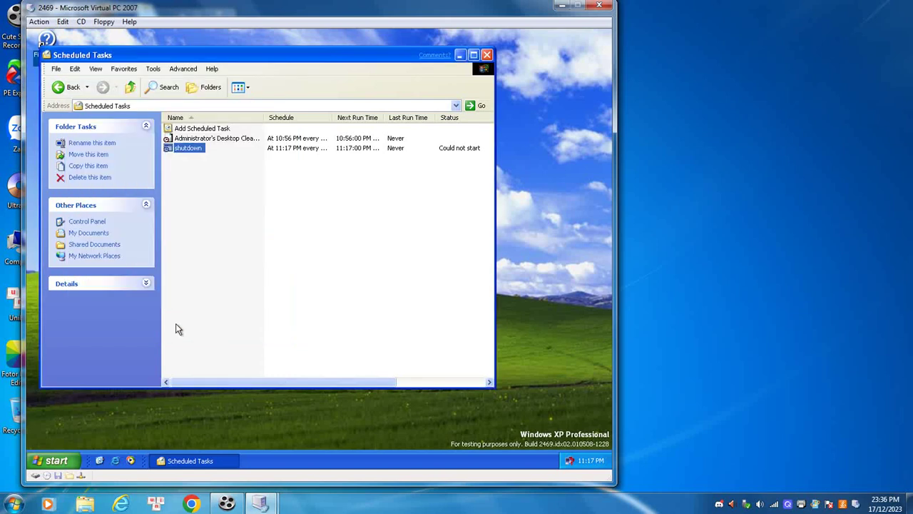
pyautogui.doubleClick(185, 152)
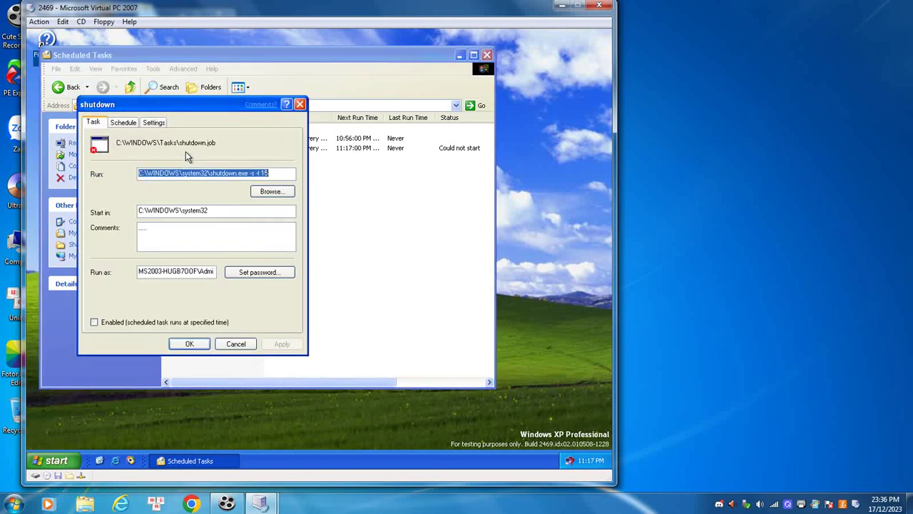
pyautogui.click(94, 321)
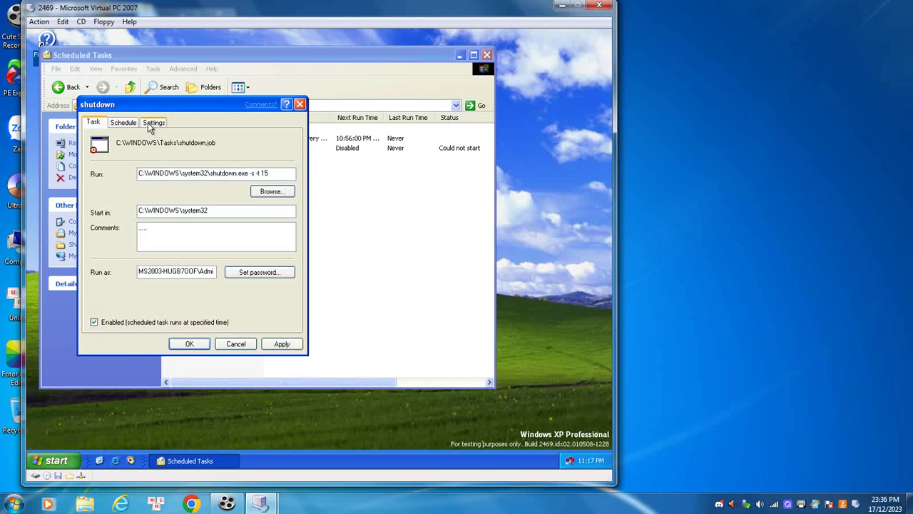
pyautogui.click(123, 123)
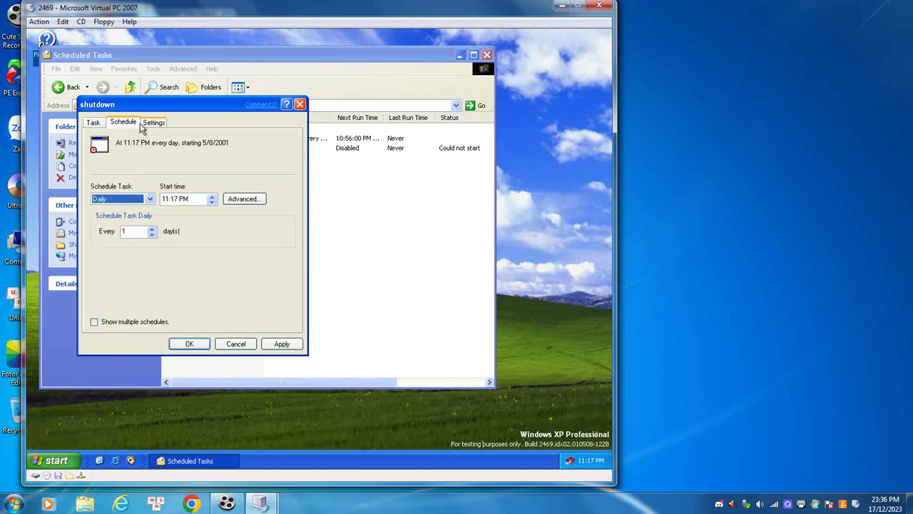
pyautogui.click(300, 105)
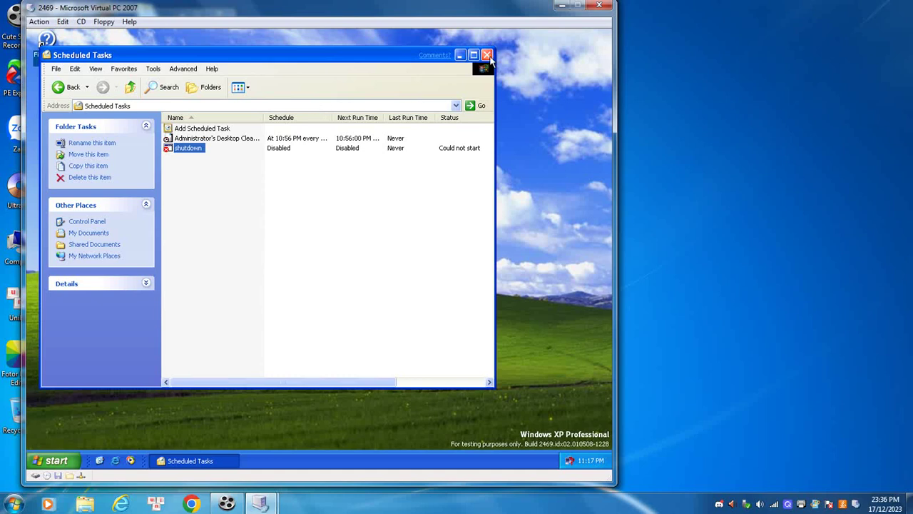
# Close the Scheduled Tasks window and turn off the virtual machine's Windows XP through its shutdown dialog
pyautogui.click(487, 55)
pyautogui.click(35, 462)
pyautogui.click(212, 439)
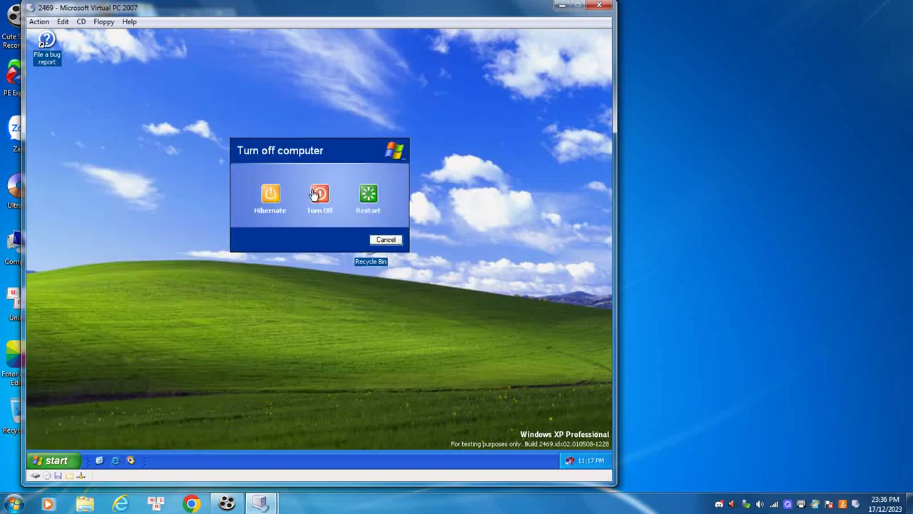
pyautogui.click(312, 190)
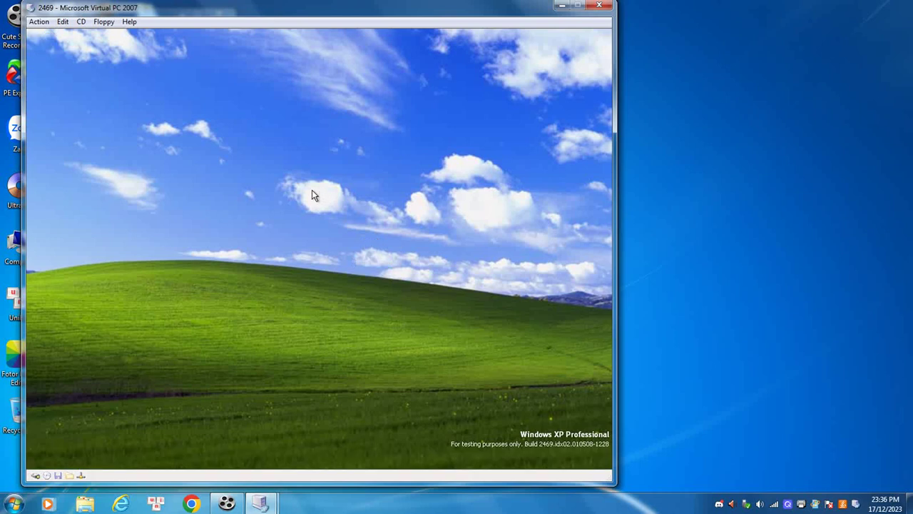